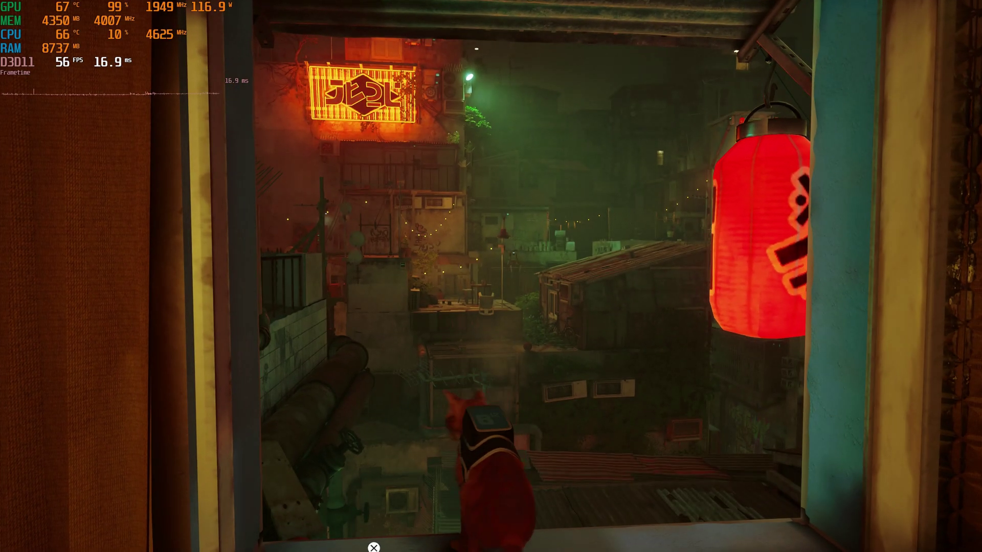
pyautogui.press('space')
pyautogui.press('w')
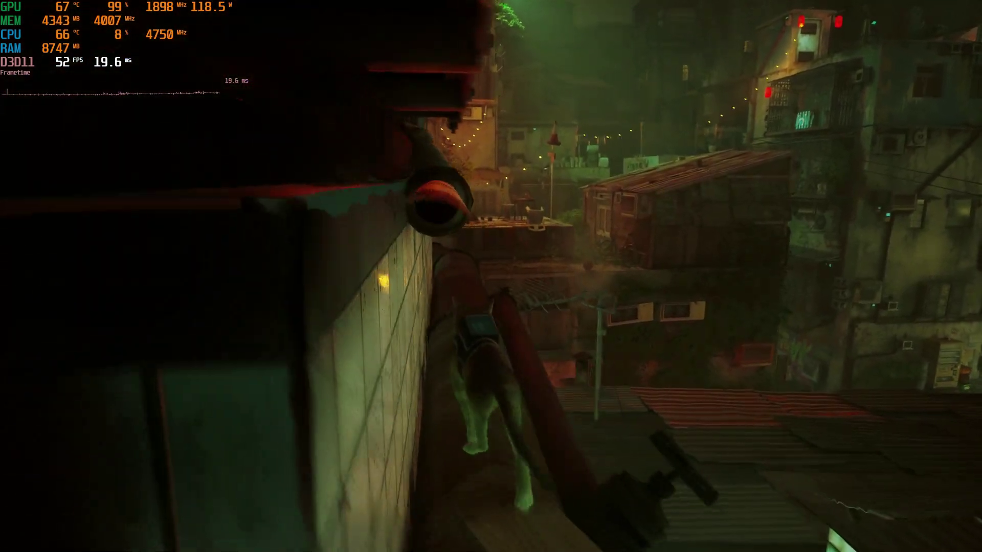
pyautogui.press('w')
pyautogui.press('w')
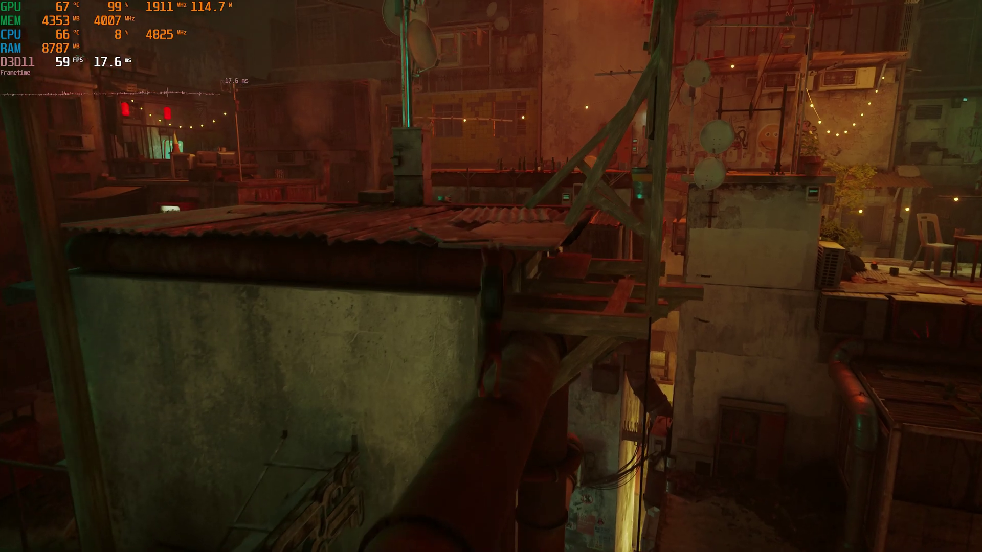
pyautogui.press('w')
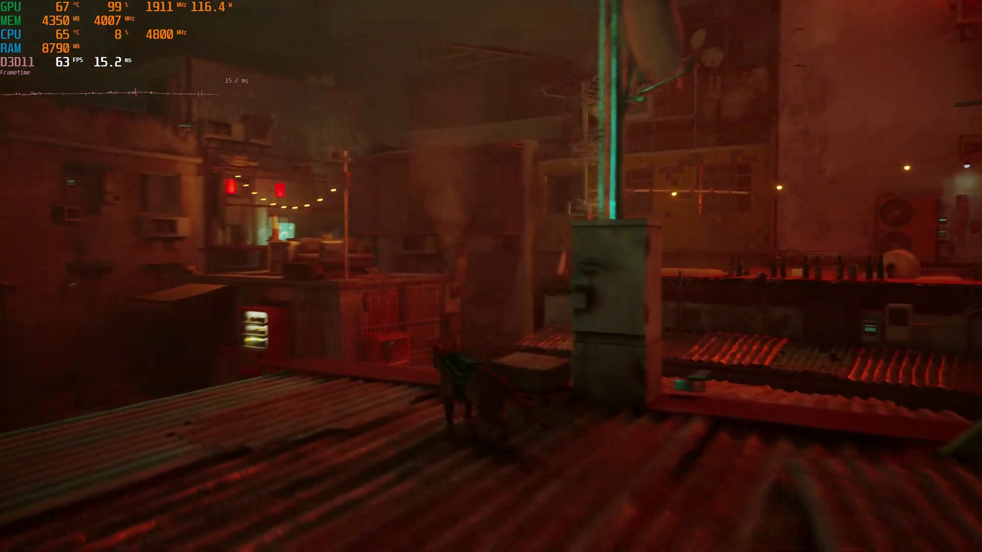
pyautogui.press('w')
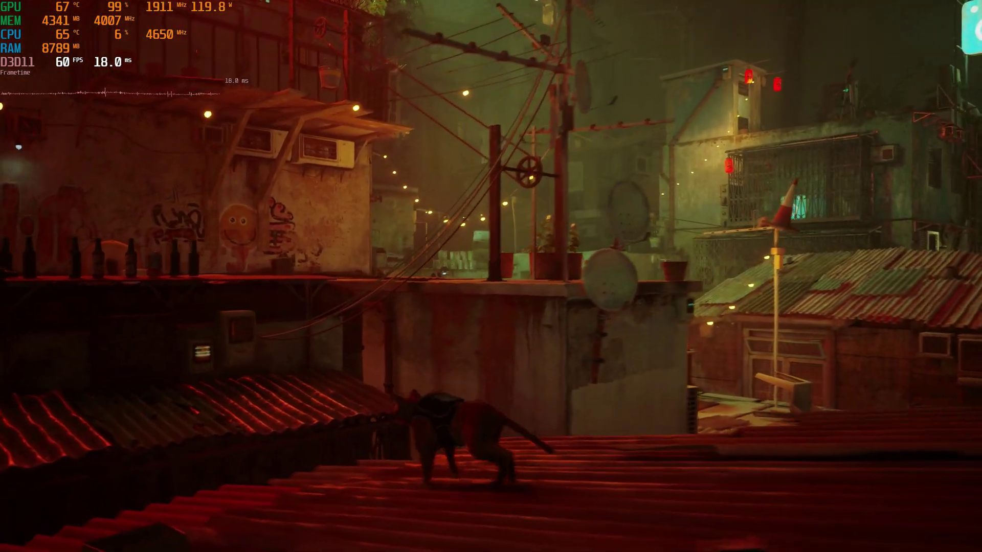
pyautogui.press('space')
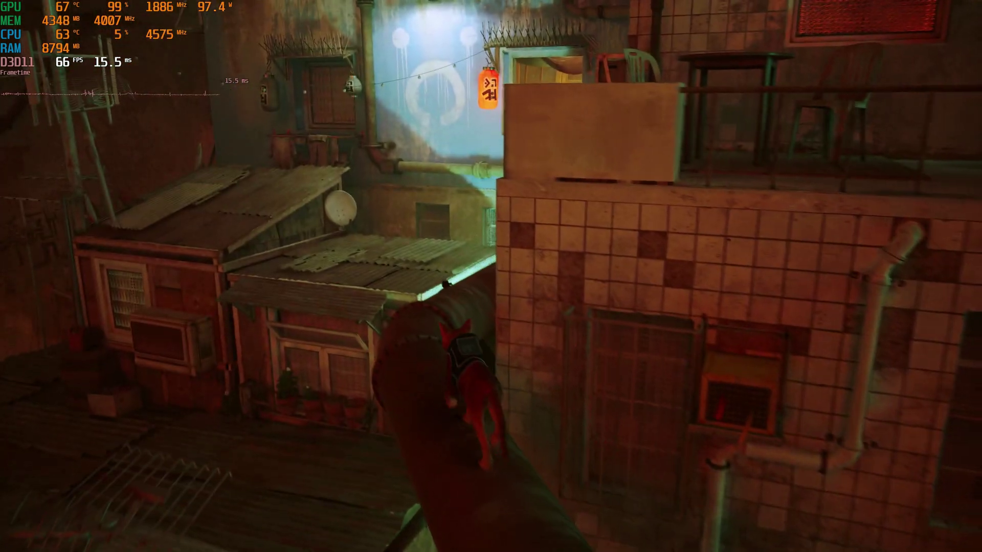
pyautogui.press('w')
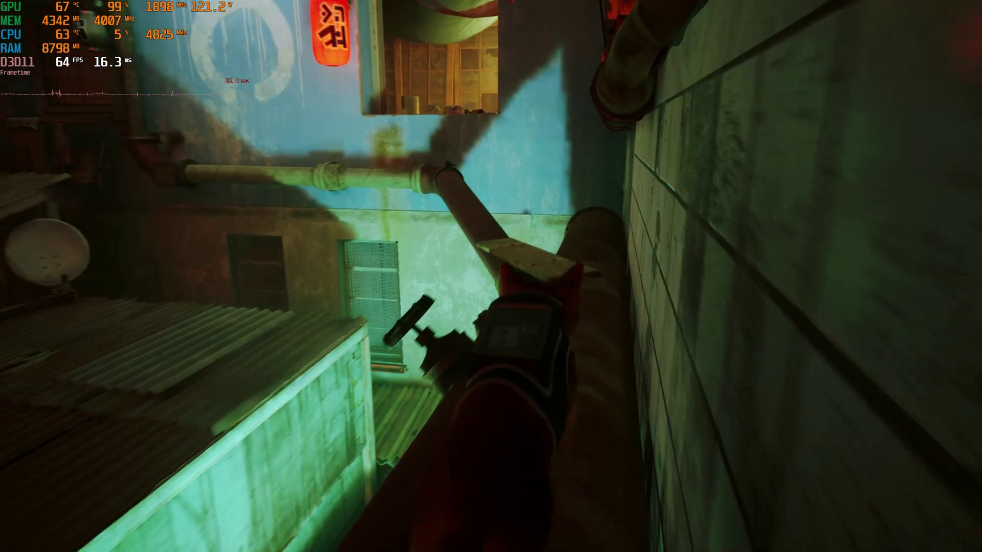
pyautogui.press('w')
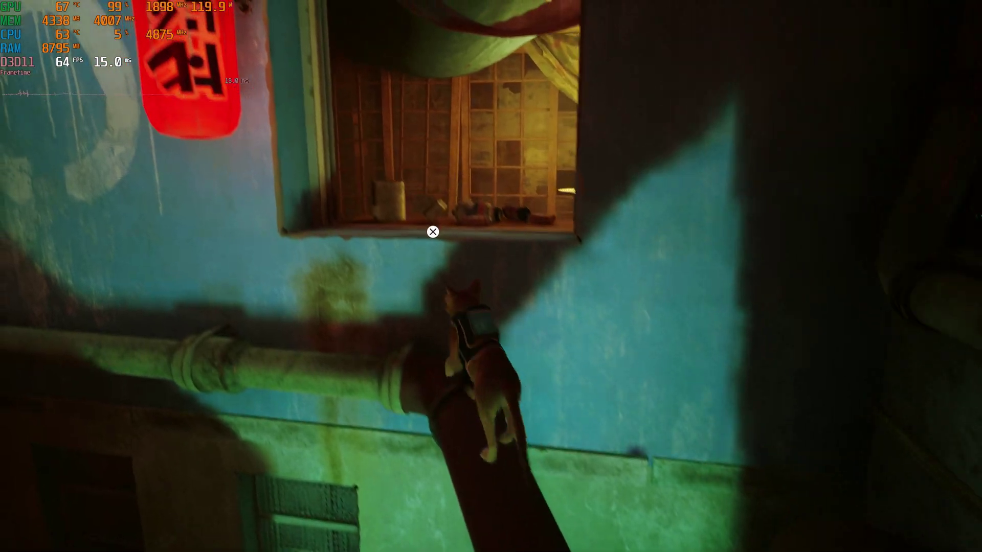
pyautogui.press('space')
pyautogui.press('w')
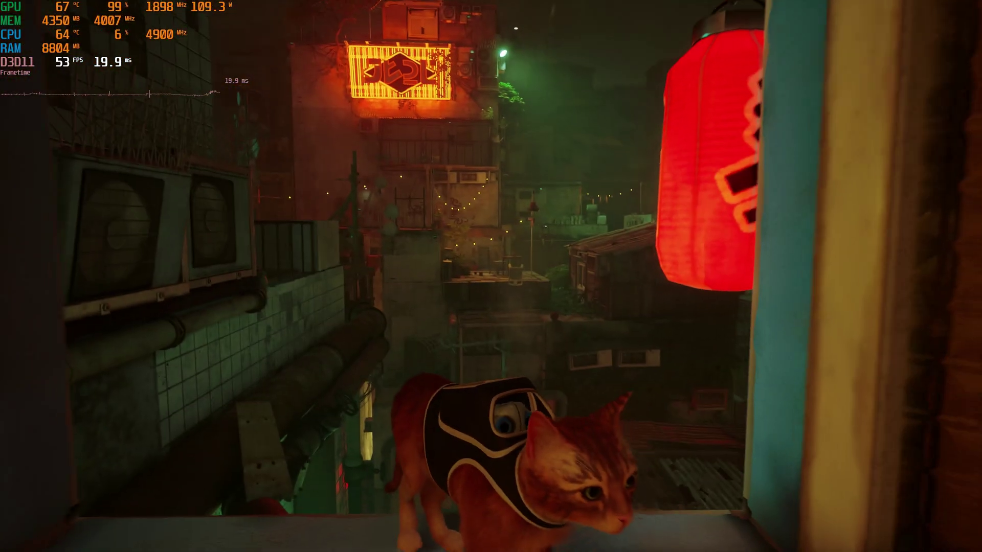
pyautogui.press('w')
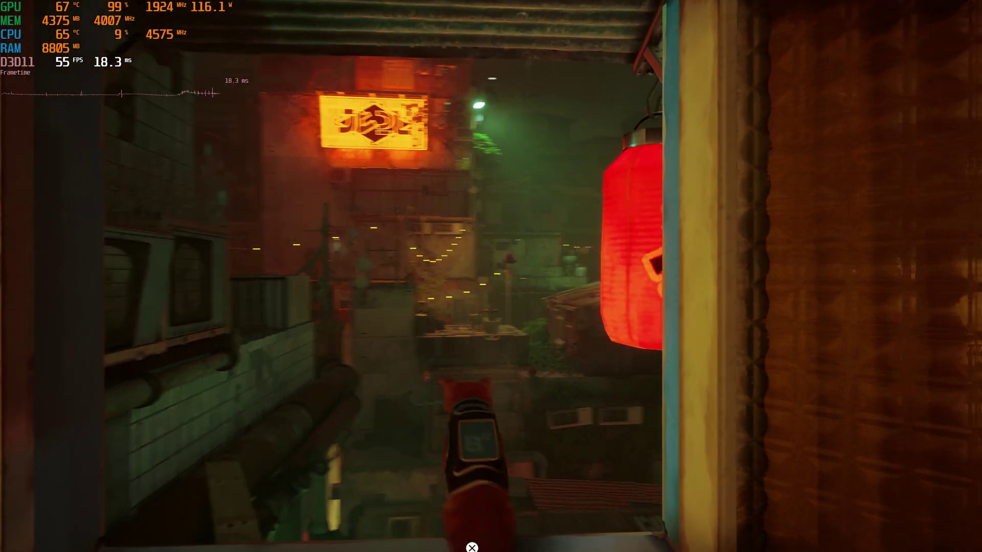
pyautogui.press('a')
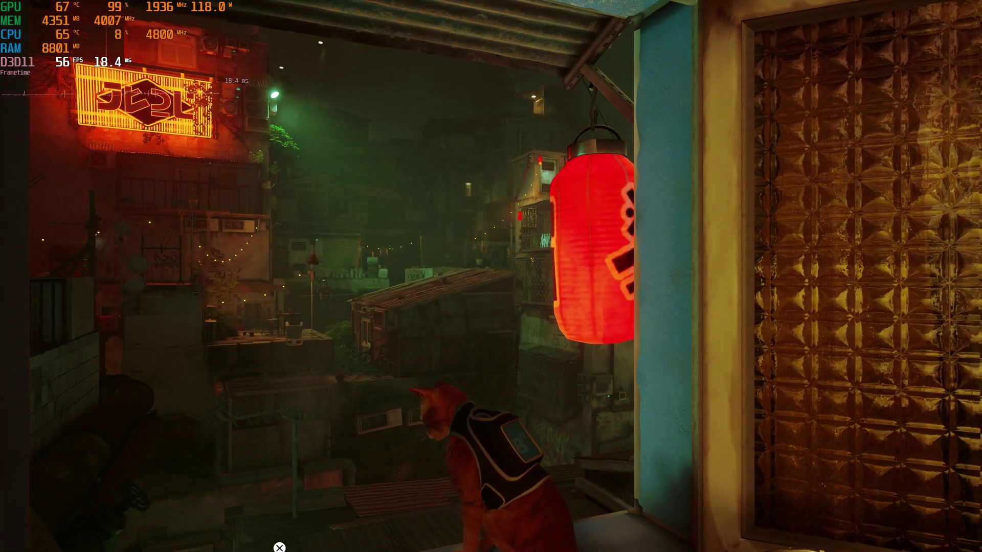
# Step: Open the game's graphics settings and examine the resolution and resolution scale options
pyautogui.press('Escape')
pyautogui.press('Down')
pyautogui.press('Return')
pyautogui.press('e')
pyautogui.press('e')
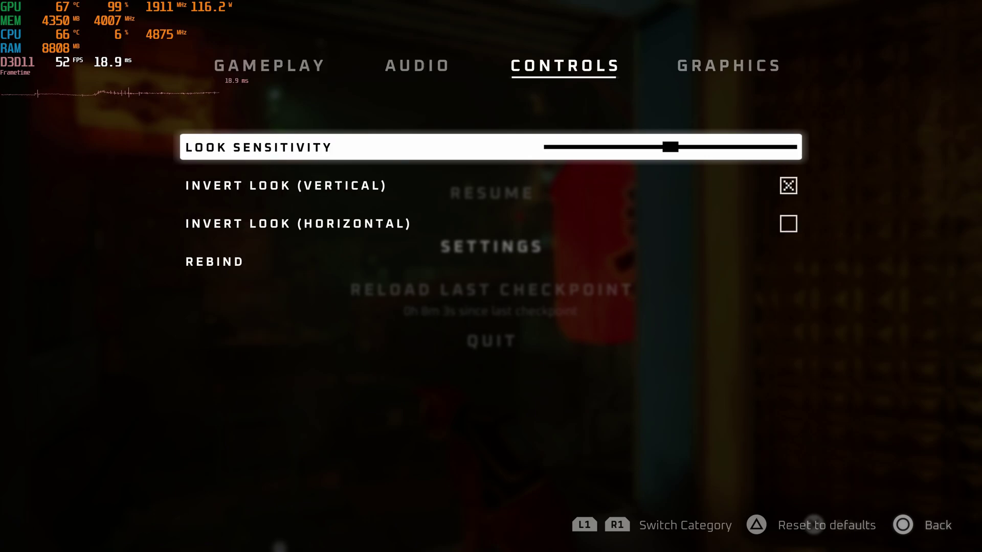
pyautogui.press('e')
pyautogui.press('Down')
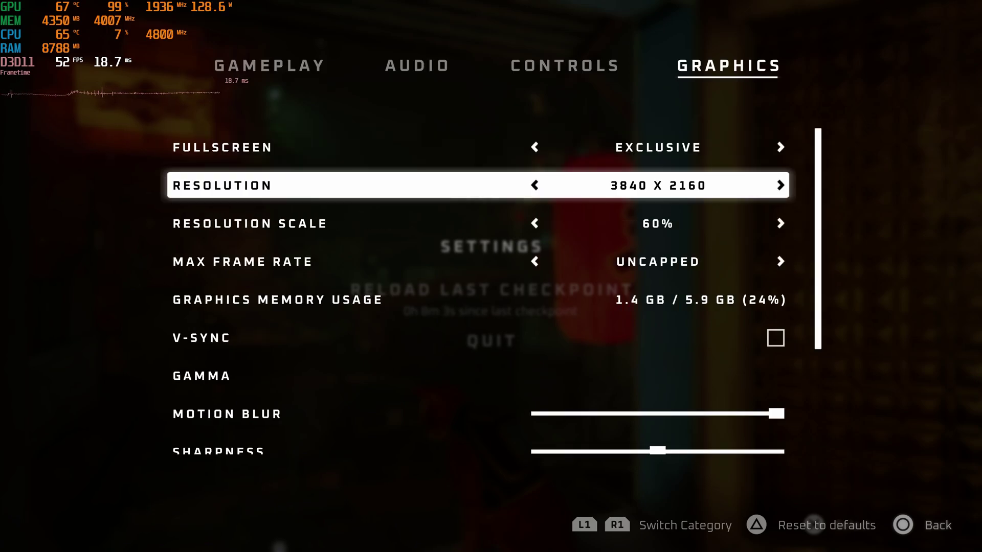
pyautogui.press('Down')
pyautogui.press('Up')
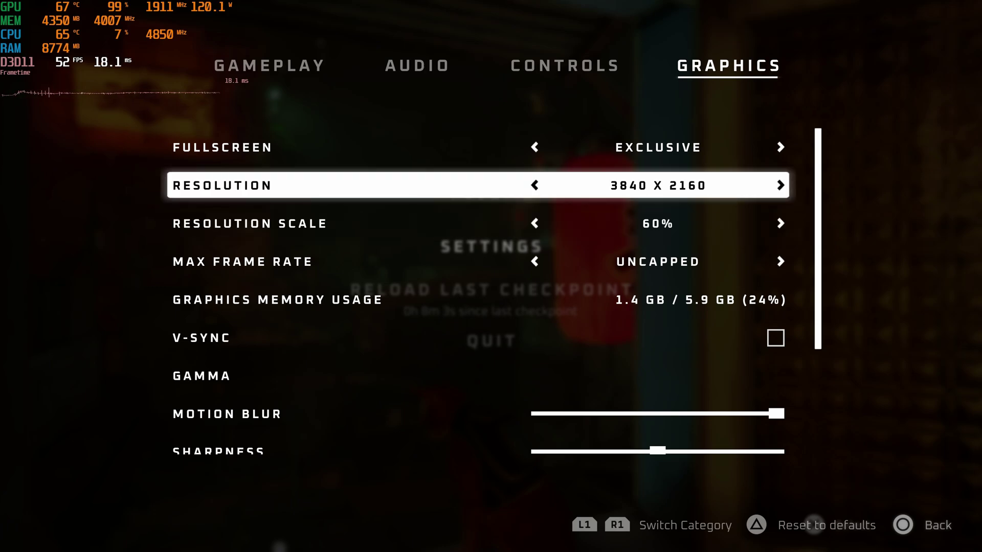
pyautogui.press('Down')
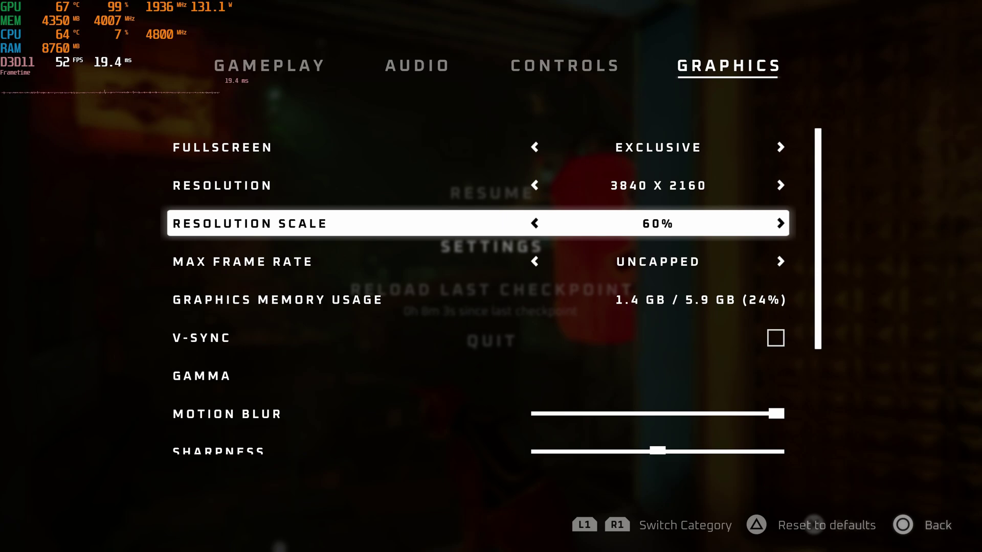
pyautogui.press('Up')
pyautogui.press('Down')
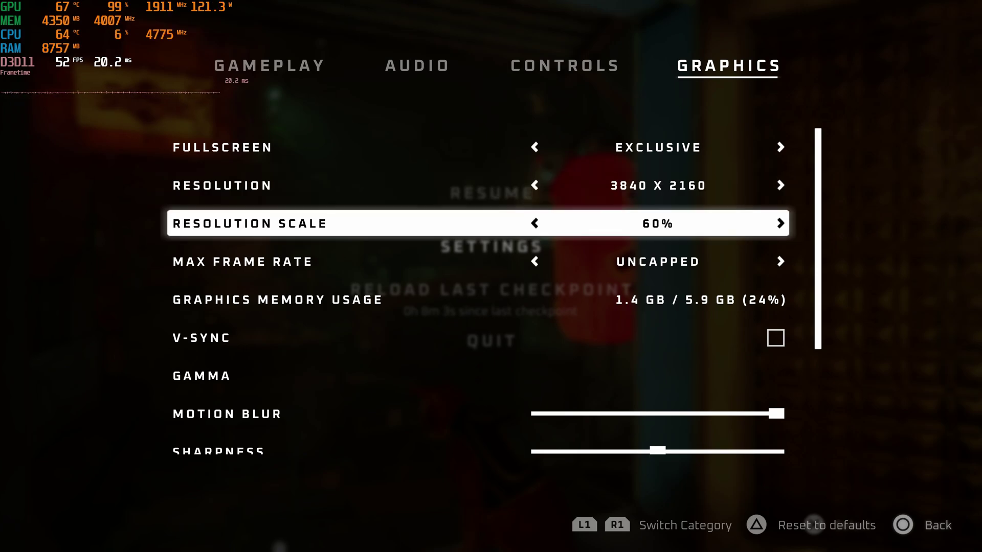
# Step: Set the effects quality to High in the graphics settings
pyautogui.press('Down')
pyautogui.press('Down')
pyautogui.press('Down')
pyautogui.press('Down')
pyautogui.press('Down')
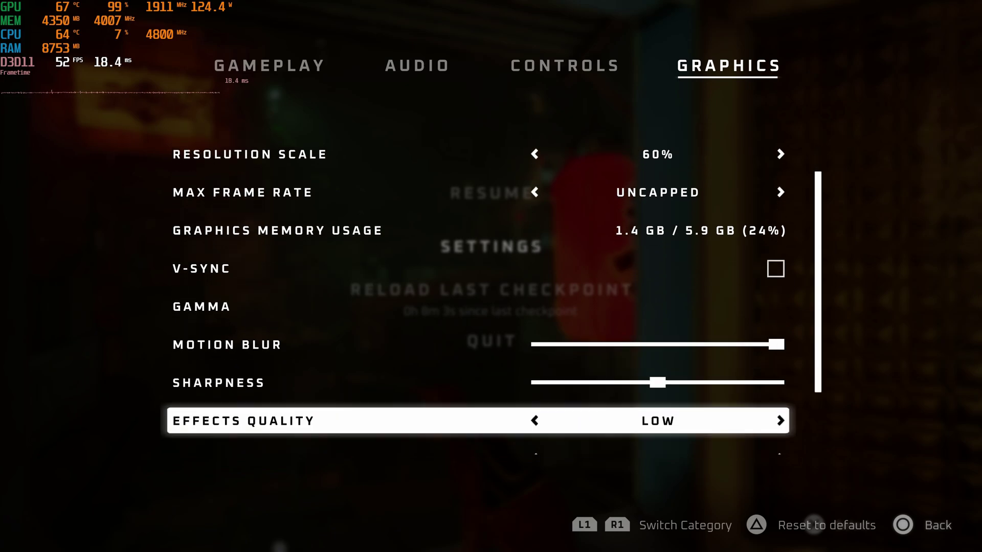
pyautogui.press('Down')
pyautogui.press('Up')
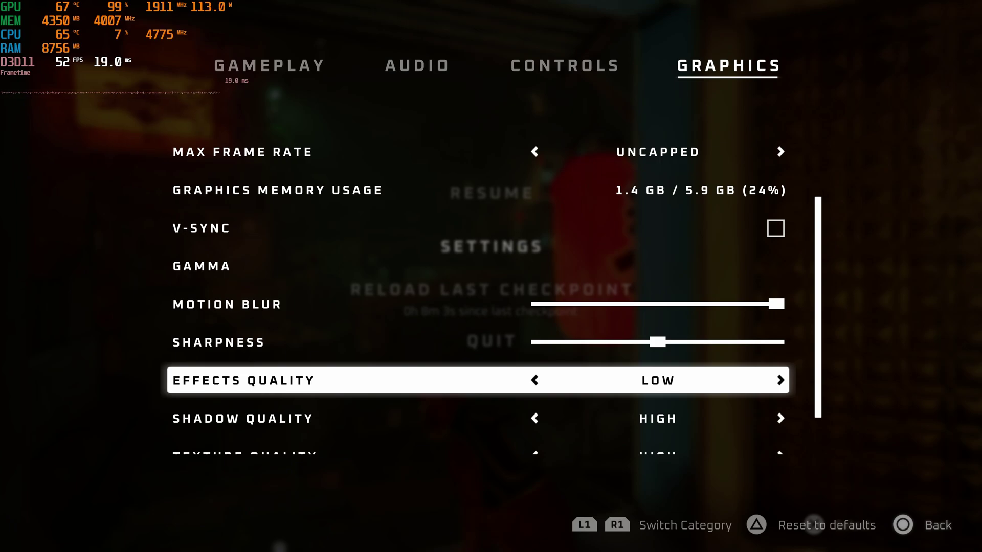
pyautogui.press('Right')
pyautogui.press('Right')
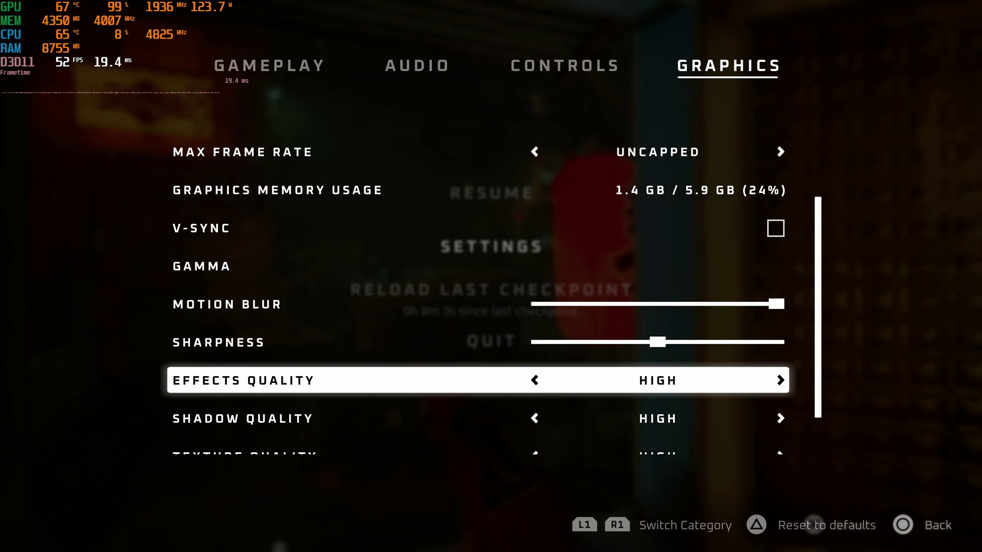
# Step: Look back over the graphics options from effects quality up to resolution scale and V-Sync
pyautogui.press('Up')
pyautogui.press('Up')
pyautogui.press('Up')
pyautogui.press('Up')
pyautogui.press('Up')
pyautogui.press('Up')
pyautogui.press('Up')
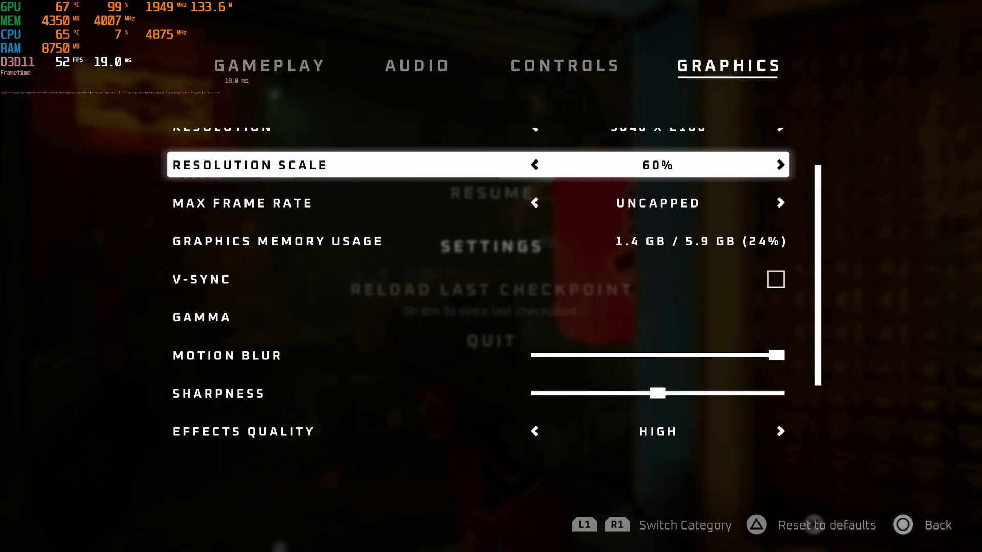
pyautogui.press('Down')
pyautogui.press('Down')
pyautogui.press('Down')
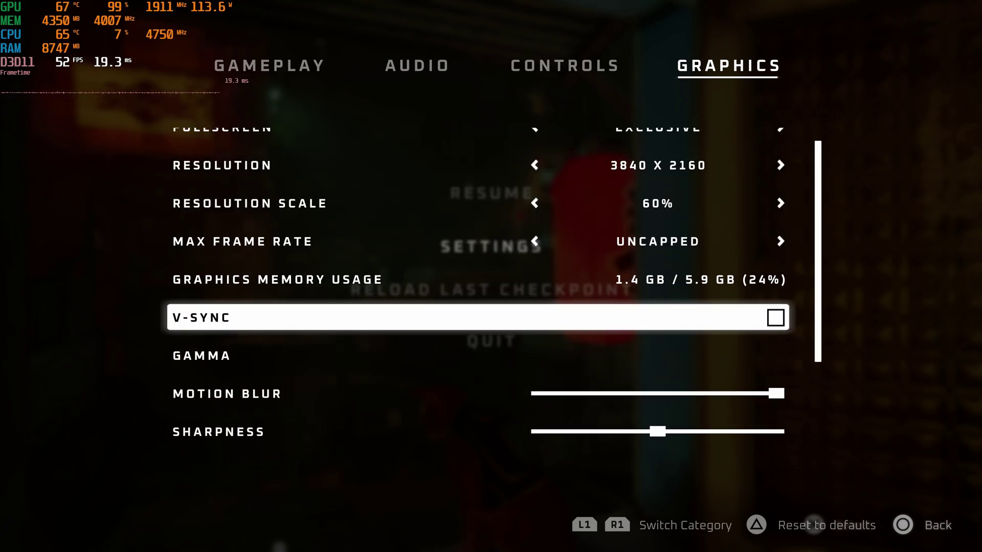
# Step: Apply the effects quality change and return to the game scene
pyautogui.press('Escape')
pyautogui.press('Right')
pyautogui.press('Return')
pyautogui.press('Escape')
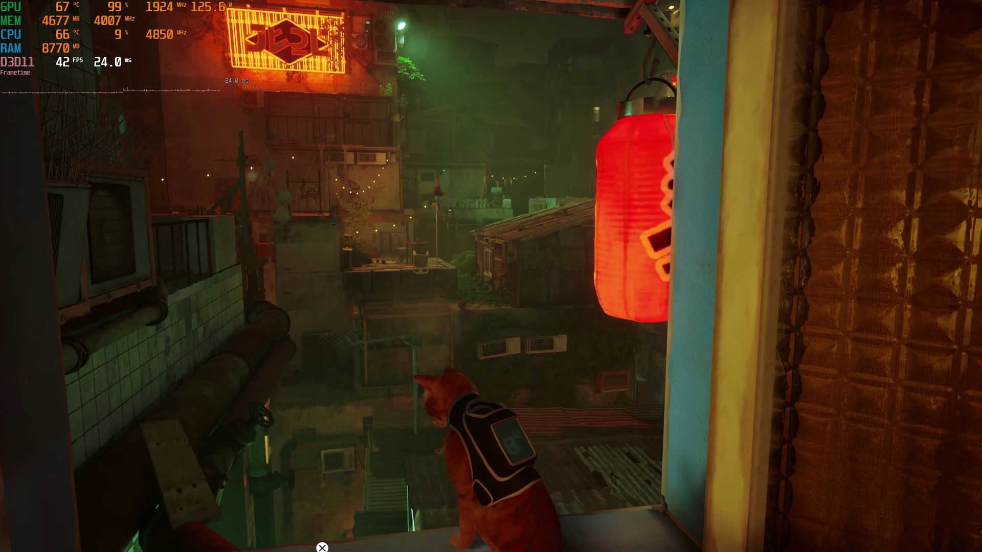
# Step: Reopen the graphics settings from the paused game and set the resolution scale to 100%
pyautogui.press('Escape')
pyautogui.press('Down')
pyautogui.press('Return')
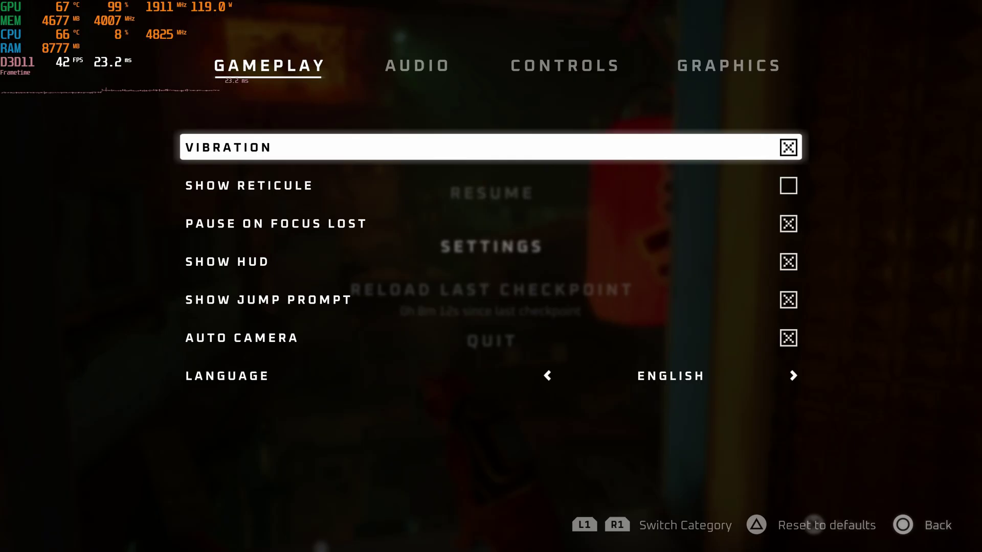
pyautogui.press('e')
pyautogui.press('e')
pyautogui.press('e')
pyautogui.press('Down')
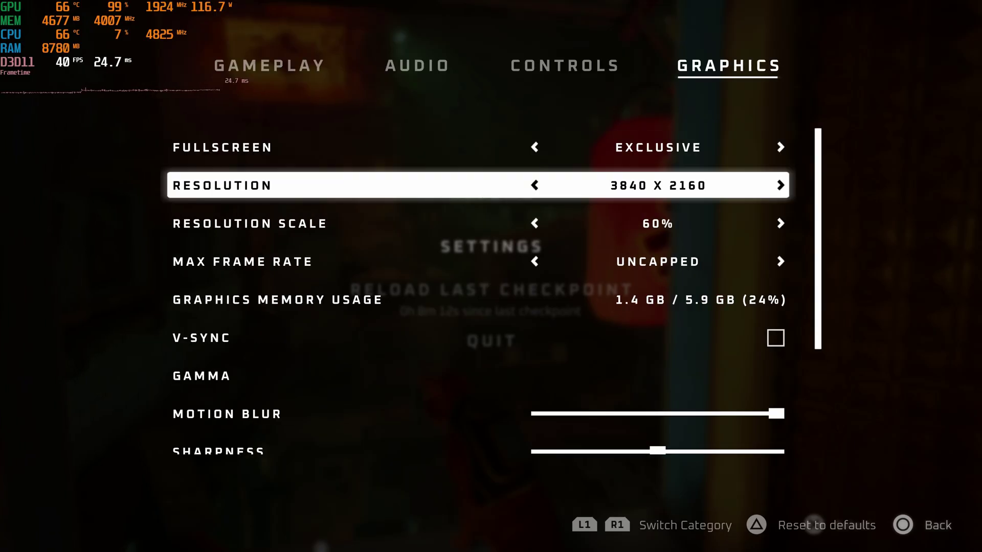
pyautogui.press('Down')
pyautogui.press('Right')
pyautogui.press('Right')
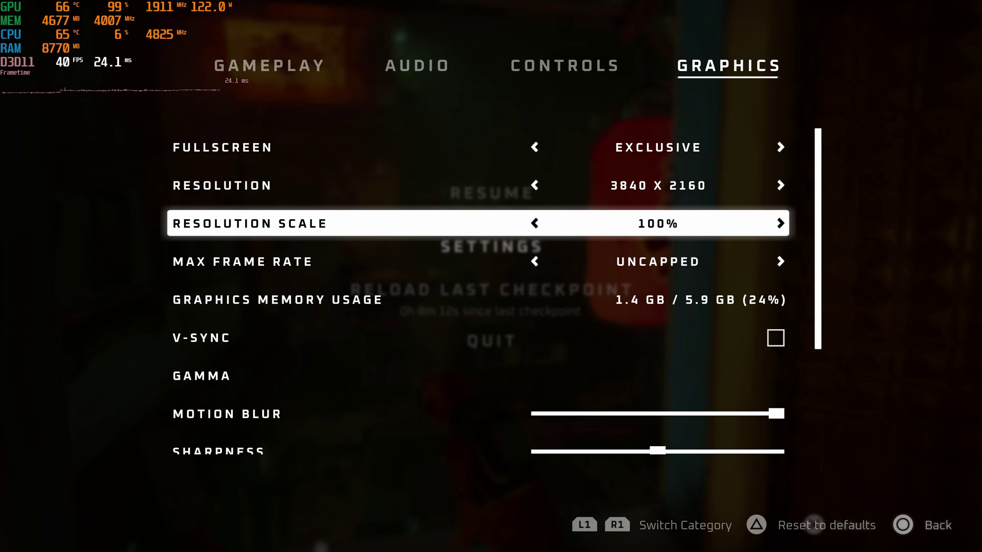
# Step: Apply the new resolution scale and resume the game
pyautogui.press('Escape')
pyautogui.press('Right')
pyautogui.press('Return')
pyautogui.press('Up')
pyautogui.press('Return')
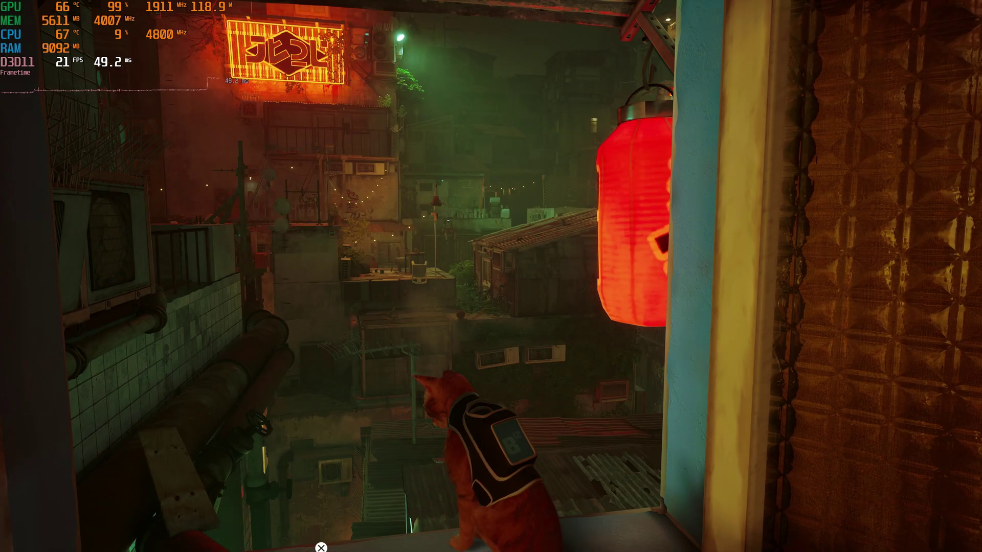
# Step: Pause the game and set the resolution to 1920 x 1080 in the graphics settings
pyautogui.moveTo(491, 277)
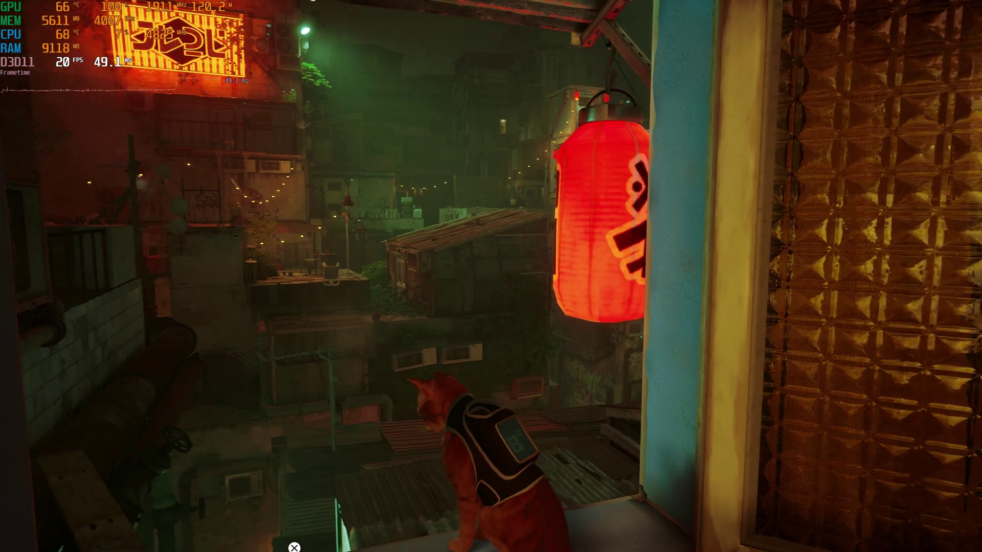
pyautogui.press('Escape')
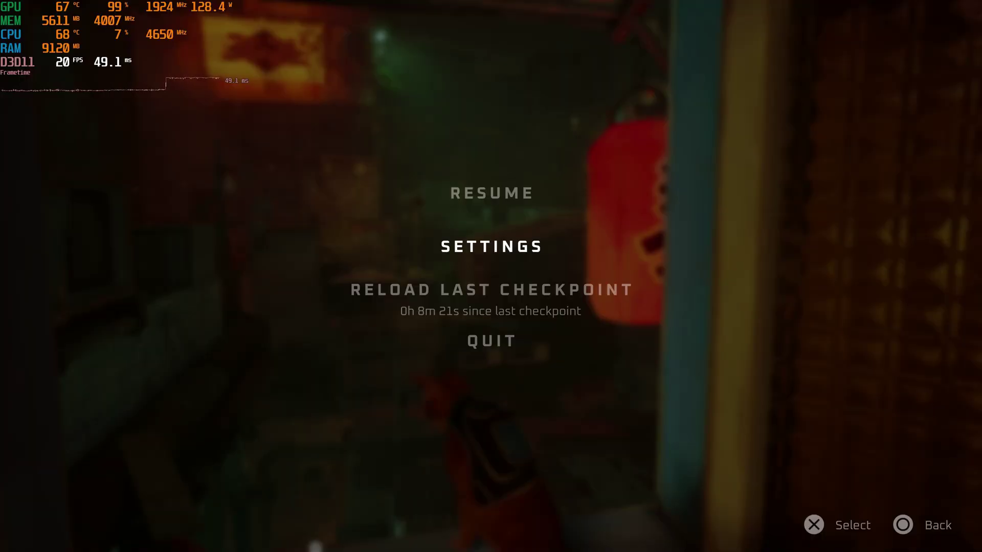
pyautogui.press('Return')
pyautogui.press('e')
pyautogui.press('e')
pyautogui.press('e')
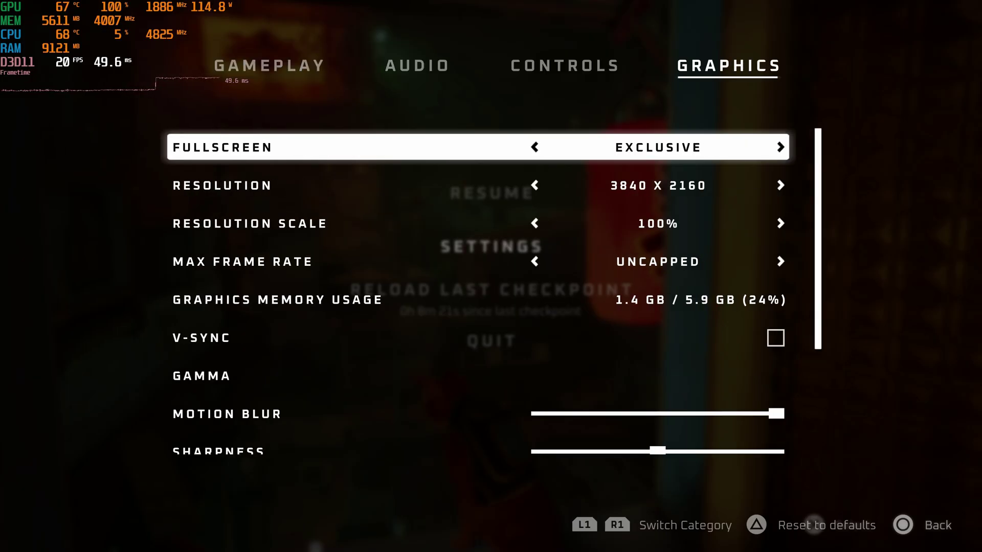
pyautogui.press('Down')
pyautogui.press('Left')
pyautogui.press('Left')
pyautogui.press('Left')
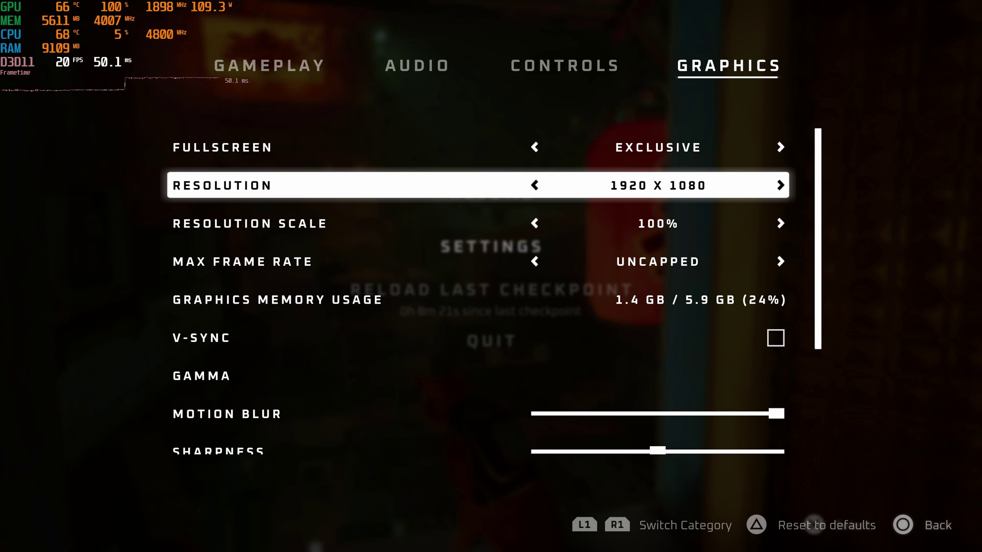
# Step: Check the resolution scale and max frame rate options in the graphics settings
pyautogui.press('Down')
pyautogui.press('Down')
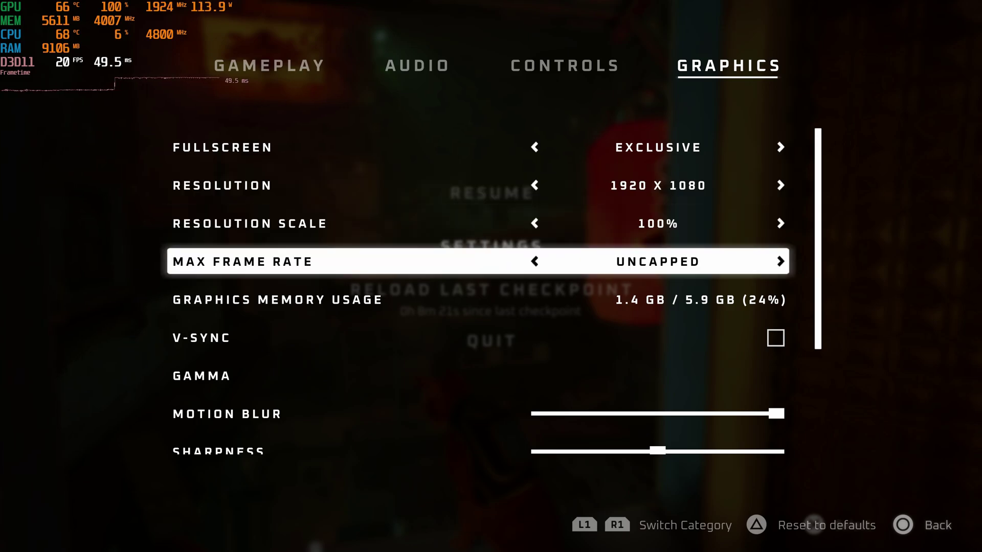
pyautogui.press('Up')
pyautogui.press('Down')
pyautogui.press('Down')
pyautogui.press('Down')
pyautogui.press('Down')
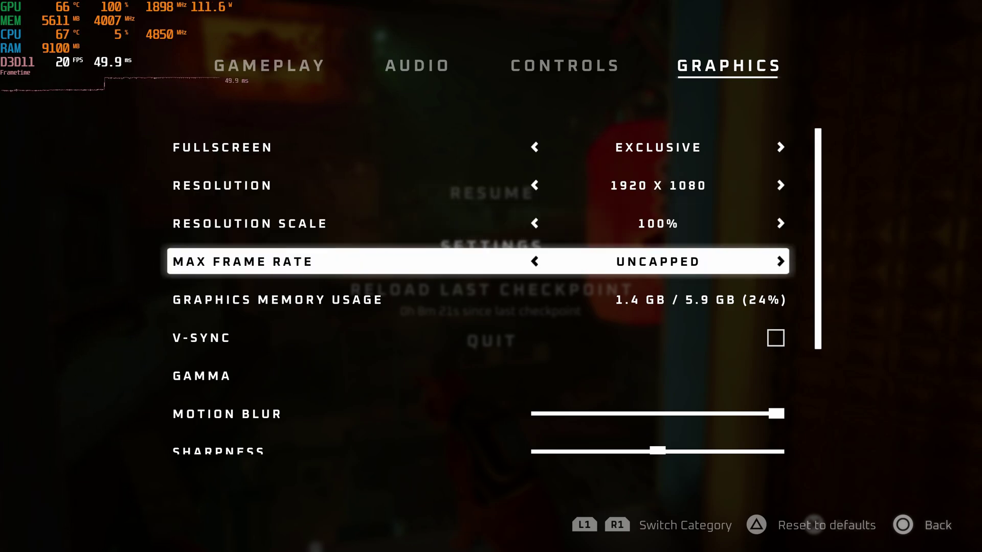
# Step: Review the effects, shadow, texture and mesh quality options in the graphics settings
pyautogui.press('Down')
pyautogui.press('Down')
pyautogui.press('Down')
pyautogui.press('Down')
pyautogui.press('Down')
pyautogui.press('Down')
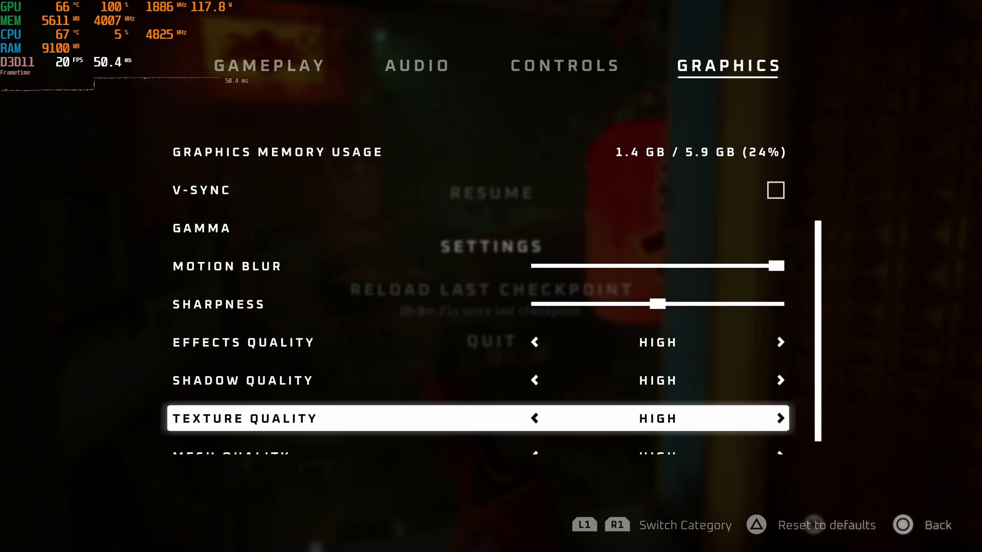
pyautogui.press('Up')
pyautogui.press('Up')
pyautogui.press('Up')
pyautogui.press('Up')
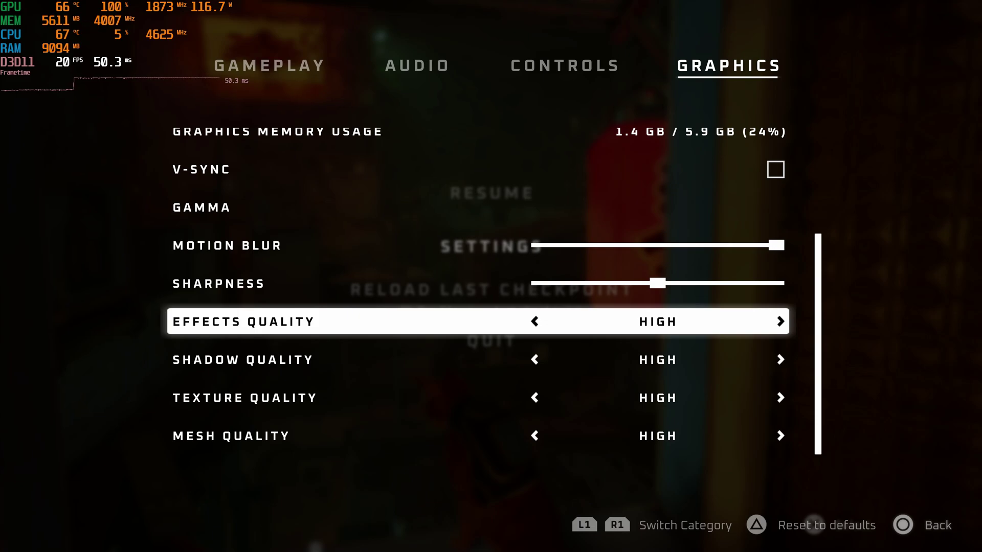
pyautogui.press('Down')
pyautogui.press('Down')
pyautogui.press('Down')
pyautogui.press('Up')
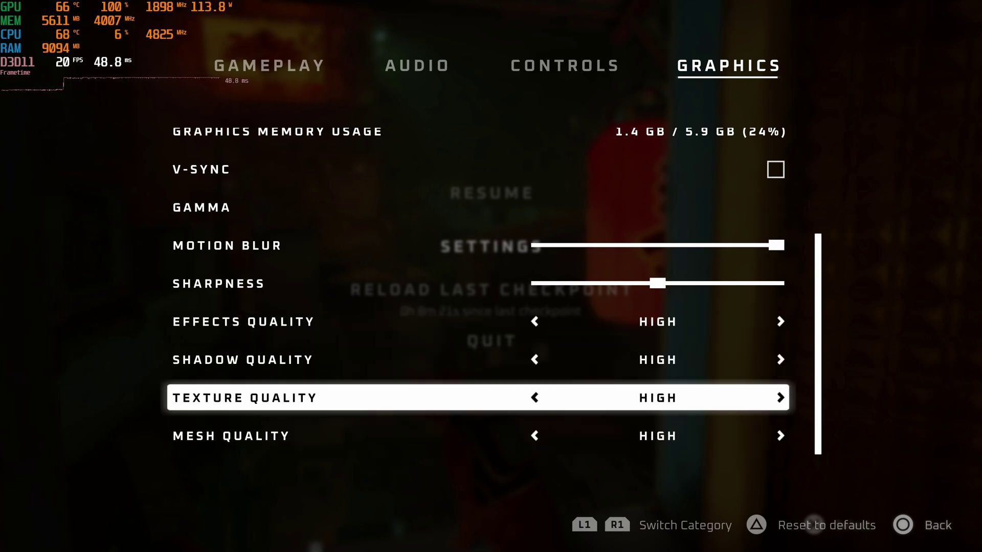
pyautogui.press('Up')
pyautogui.press('Up')
pyautogui.press('Down')
pyautogui.press('Down')
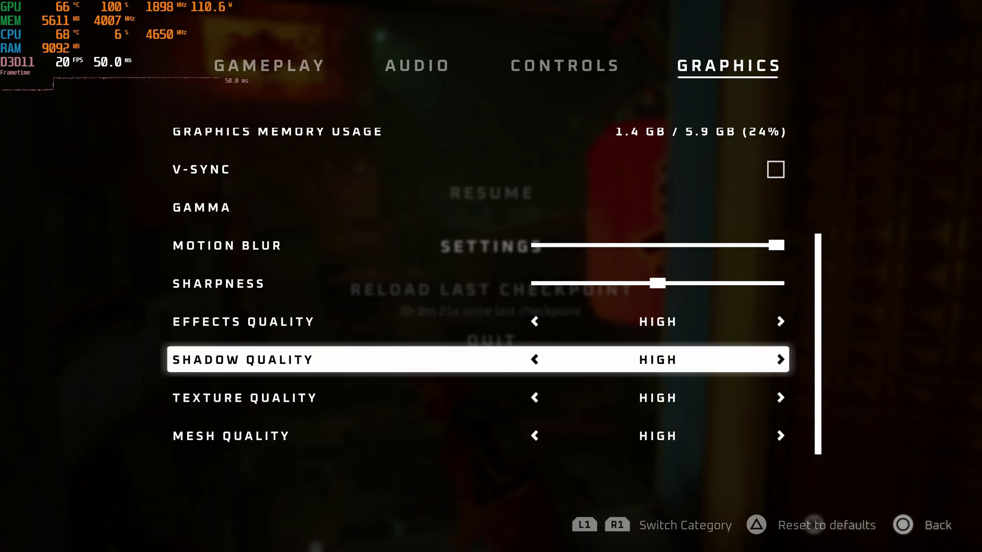
# Step: Leave the graphics settings, apply the 1920 x 1080 resolution and resume the game
pyautogui.press('Down')
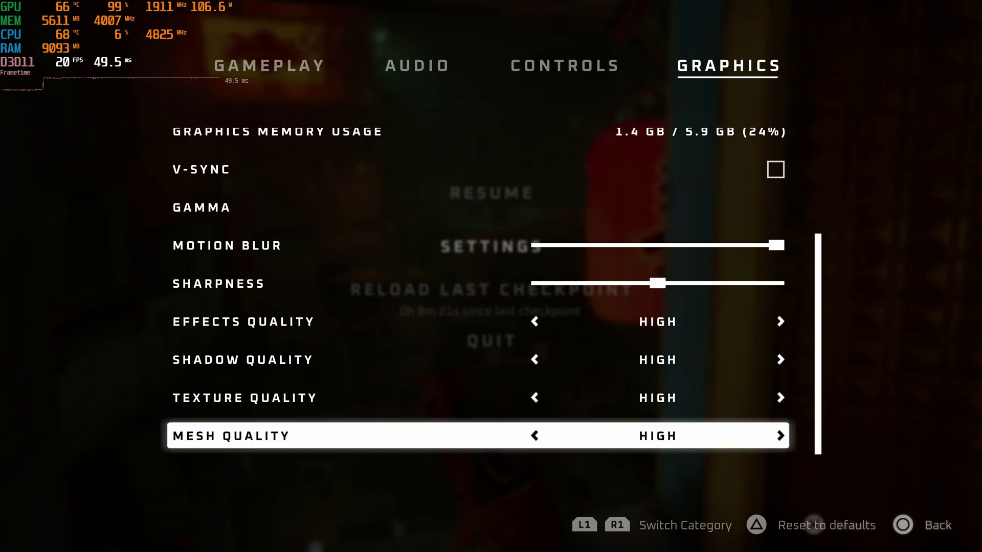
pyautogui.press('Escape')
pyautogui.press('Right')
pyautogui.press('Return')
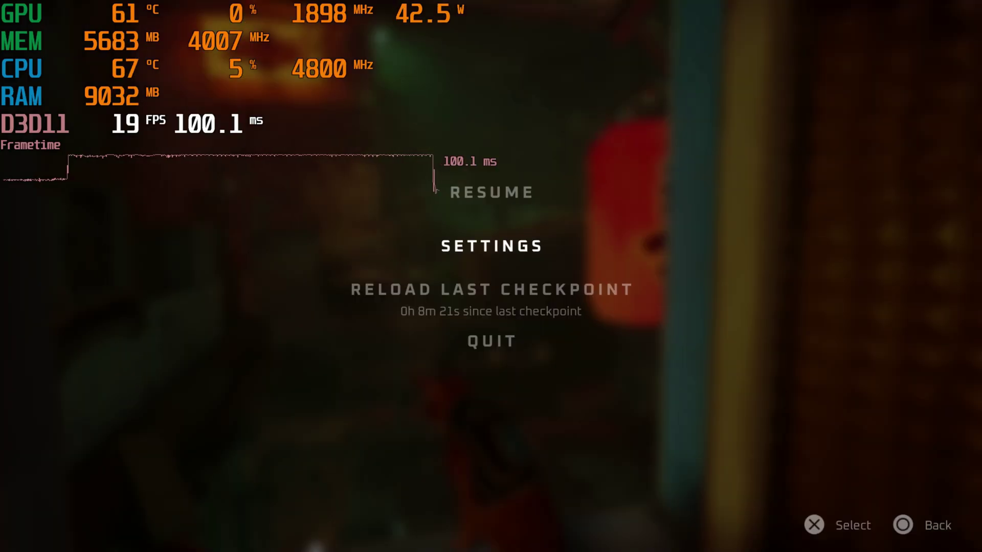
pyautogui.press('Return')
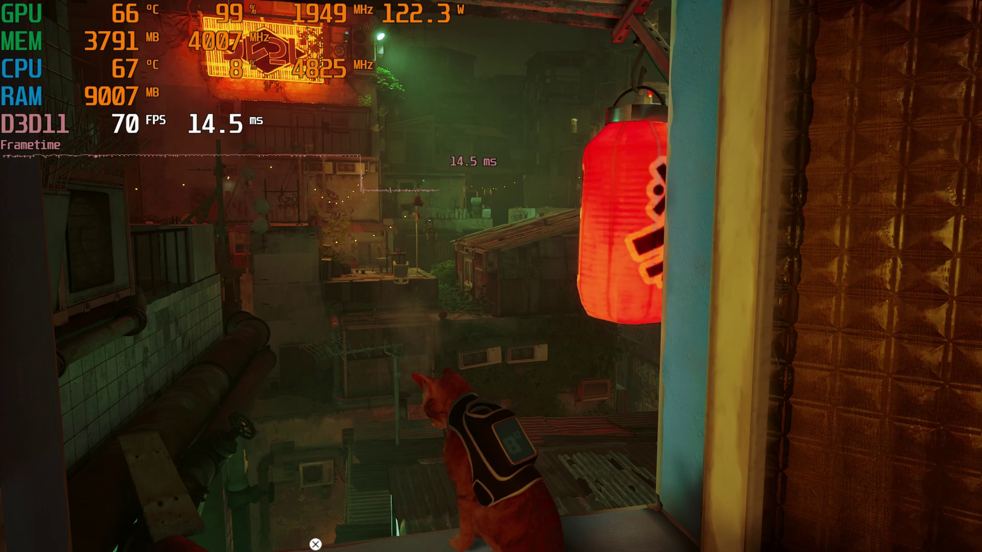
# Step: Move the cat out of the window and walk it along the large pipe above the rooftops
pyautogui.press('w')
pyautogui.press('space')
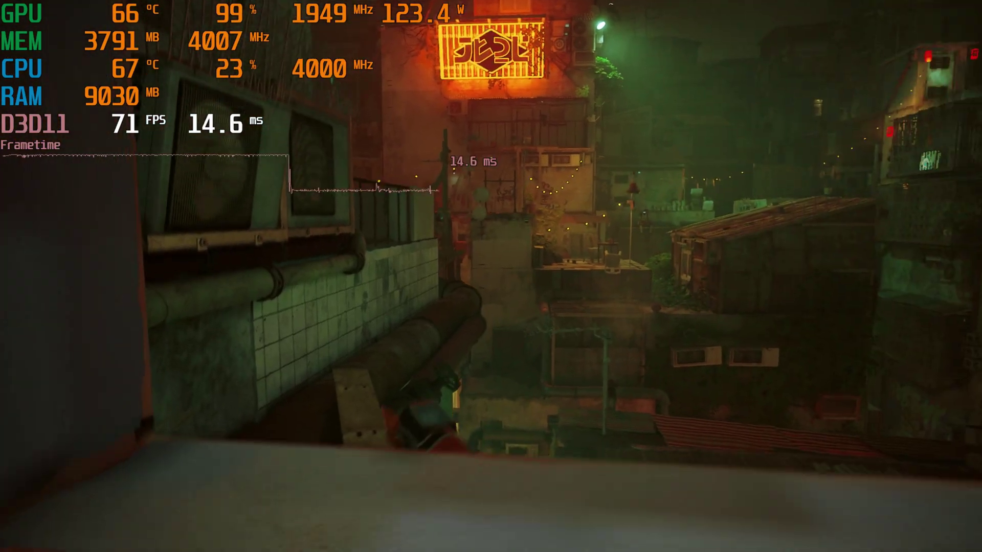
pyautogui.press('w')
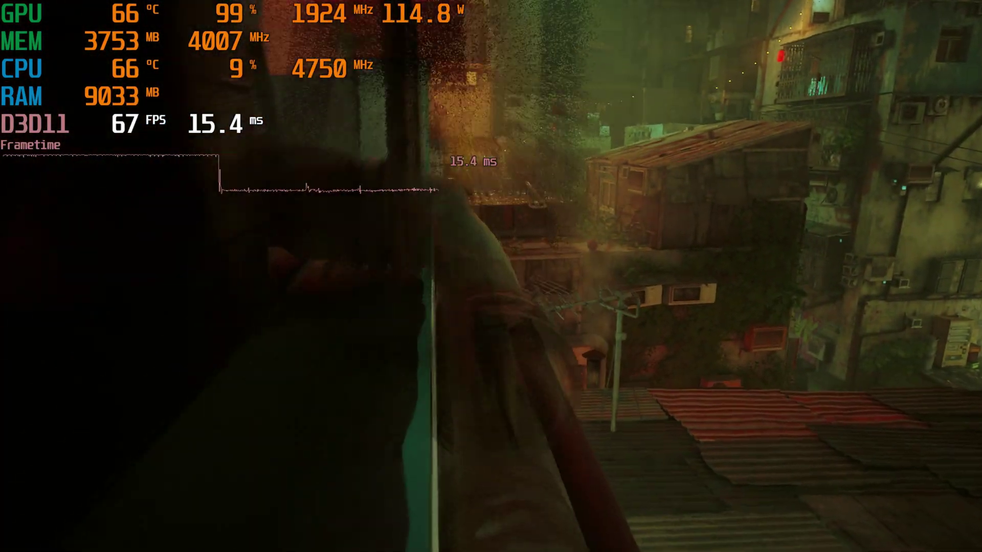
pyautogui.press('w')
pyautogui.press('space')
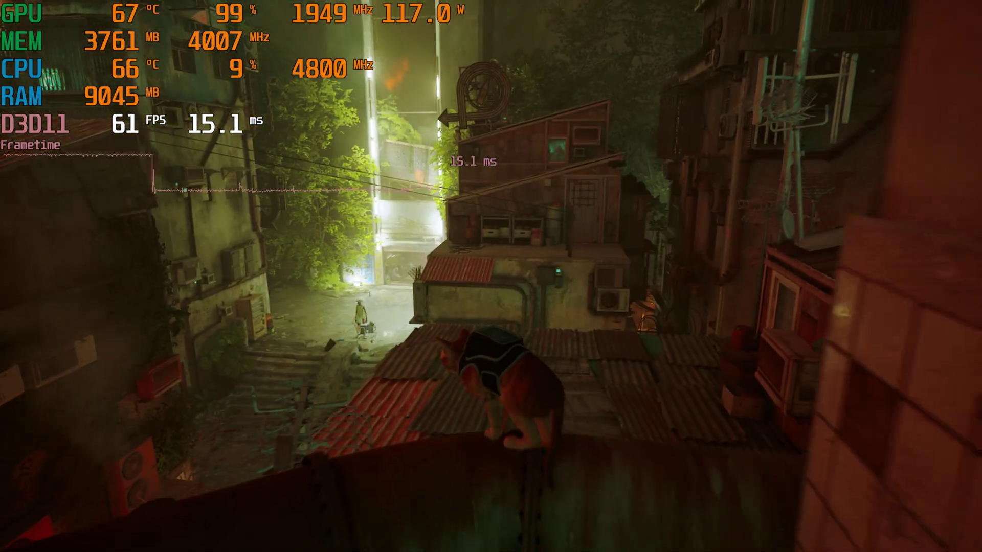
pyautogui.press('w')
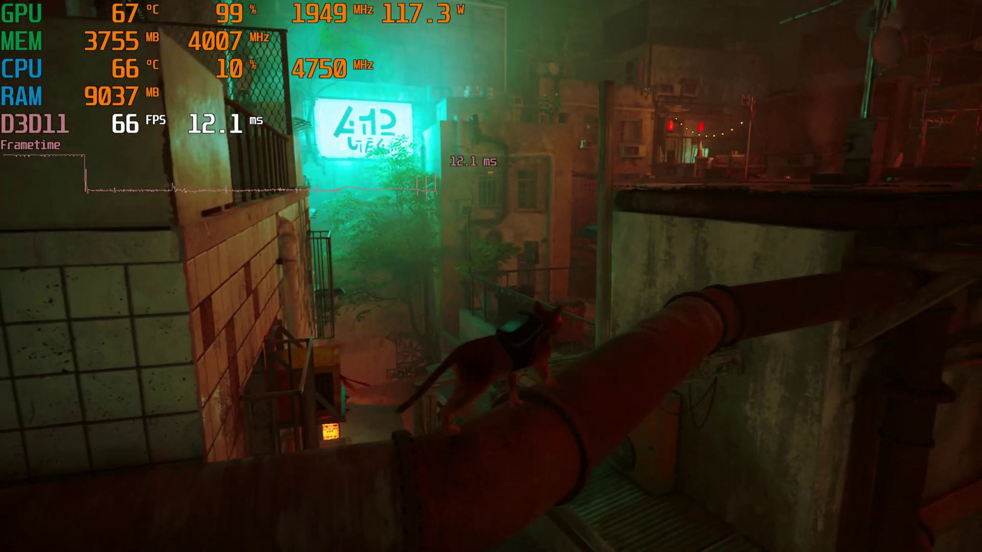
pyautogui.press('w')
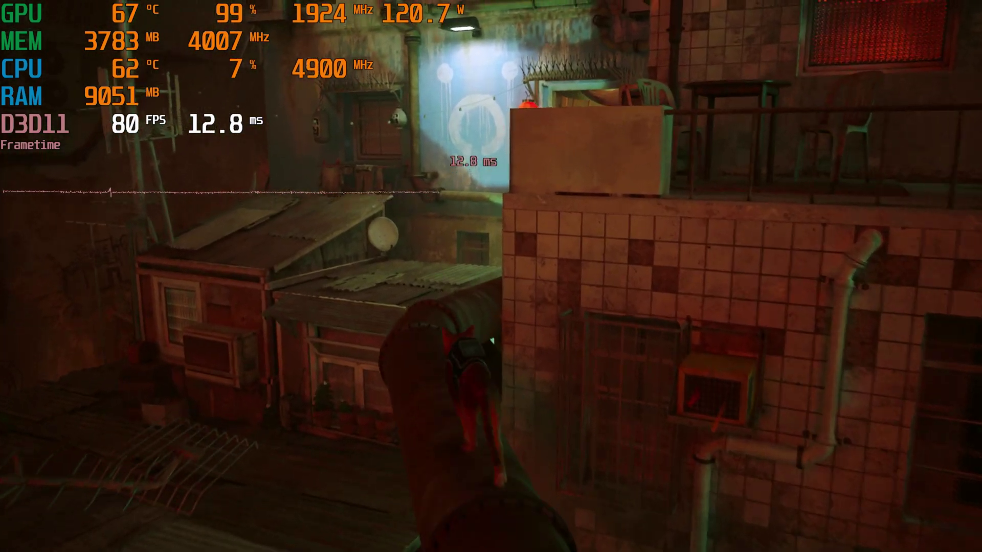
# Step: Jump the cat from the pipe back through the window and stand it on the sill facing the city
pyautogui.press('space')
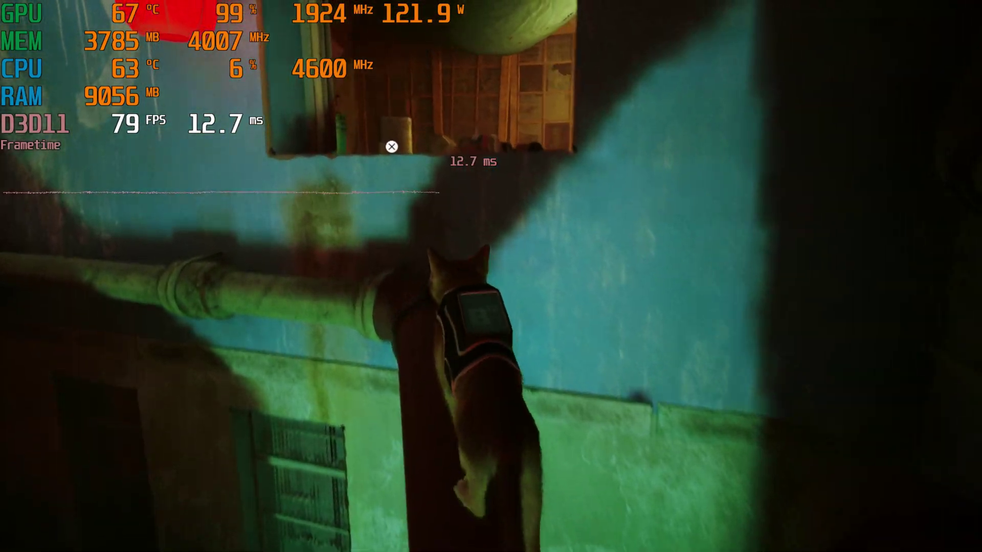
pyautogui.press('space')
pyautogui.press('space')
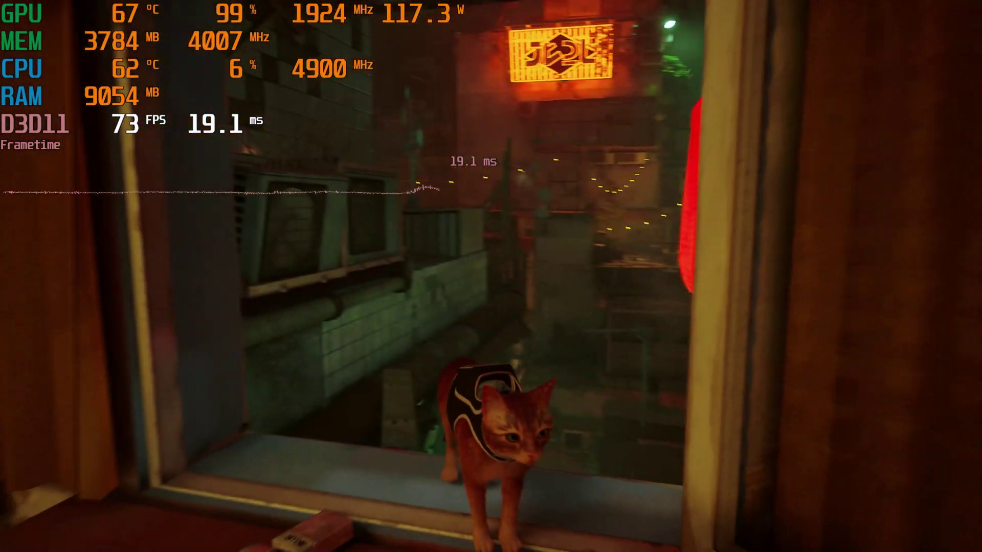
pyautogui.press('w')
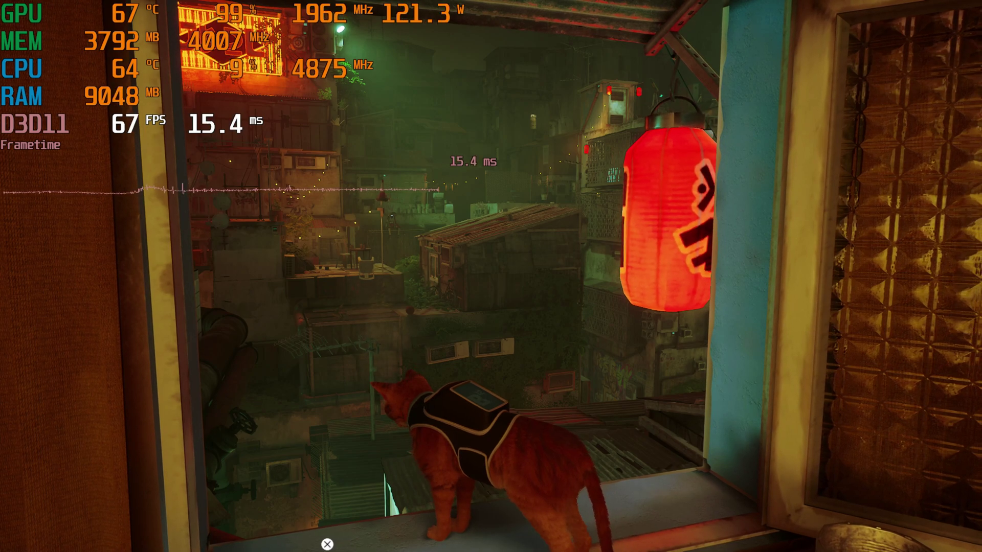
# Step: Pause the game and open the graphics settings
pyautogui.press('Escape')
pyautogui.press('Down')
pyautogui.press('Return')
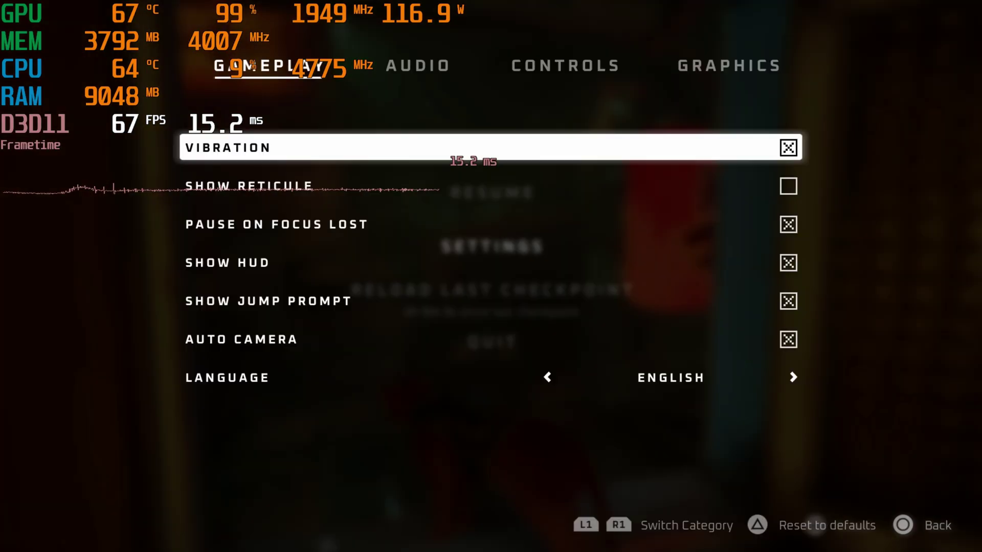
pyautogui.press('e')
pyautogui.press('e')
pyautogui.press('e')
# Step: Set the effects quality to Medium
pyautogui.press('Down')
pyautogui.press('Down')
pyautogui.press('Down')
pyautogui.press('Down')
pyautogui.press('Down')
pyautogui.press('Down')
pyautogui.press('Down')
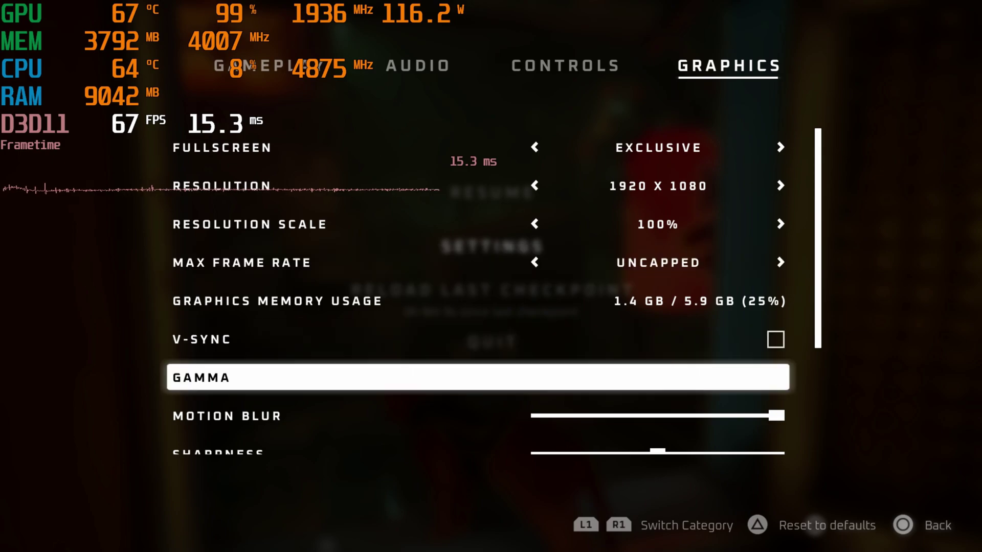
pyautogui.press('Down')
pyautogui.press('Down')
pyautogui.press('Up')
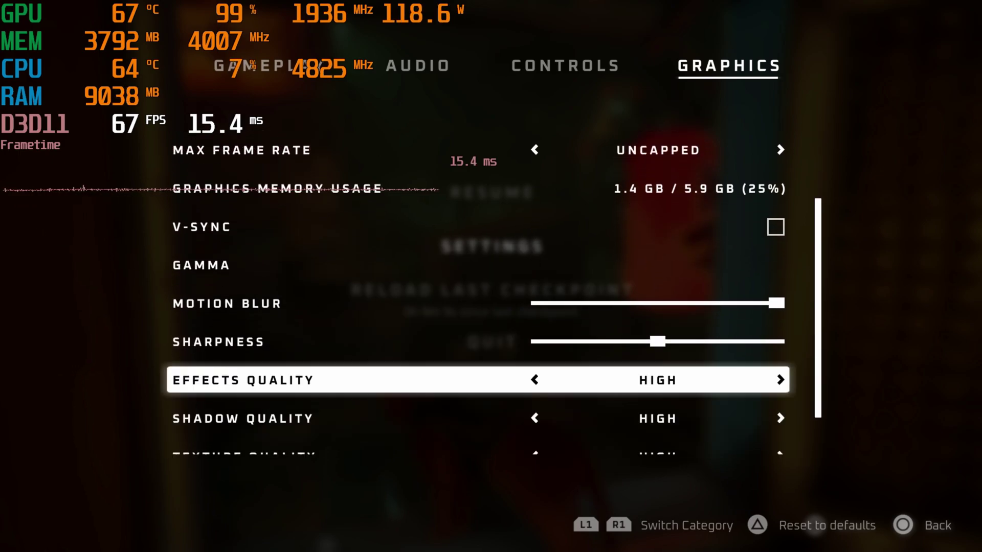
pyautogui.press('Left')
# Step: Apply the Medium effects quality and resume the game
pyautogui.press('Escape')
pyautogui.press('Right')
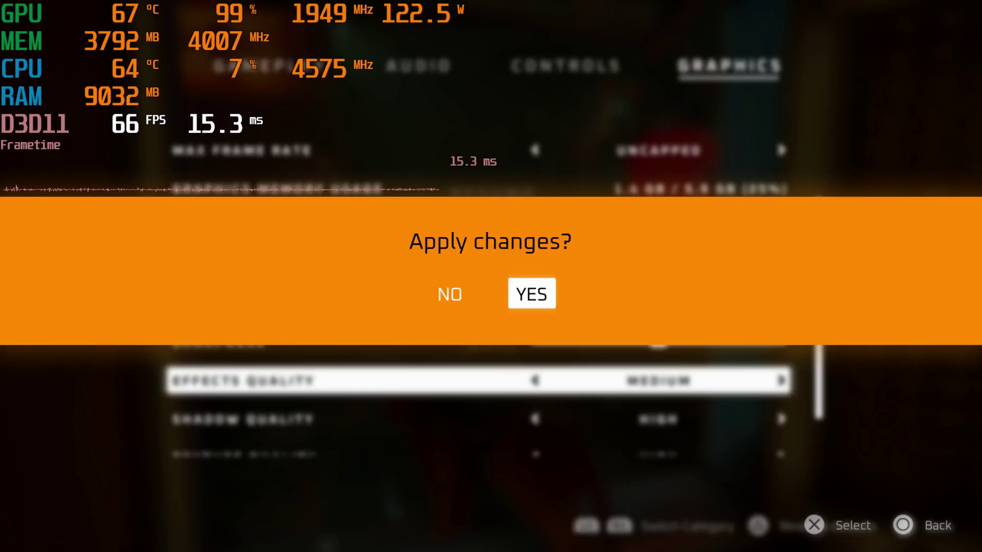
pyautogui.press('Return')
pyautogui.press('Escape')
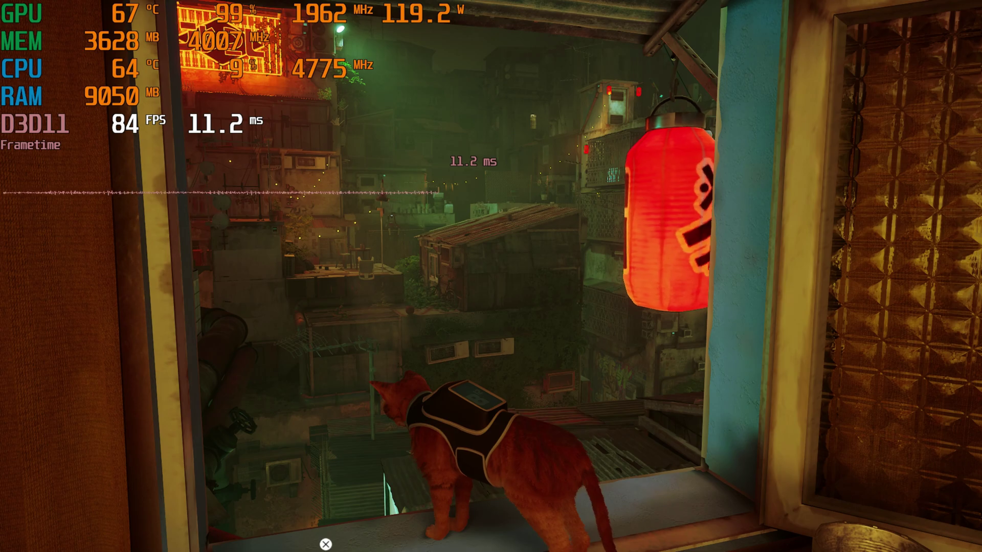
# Step: Pause the game and set the effects quality to Low in the graphics settings
pyautogui.press('Escape')
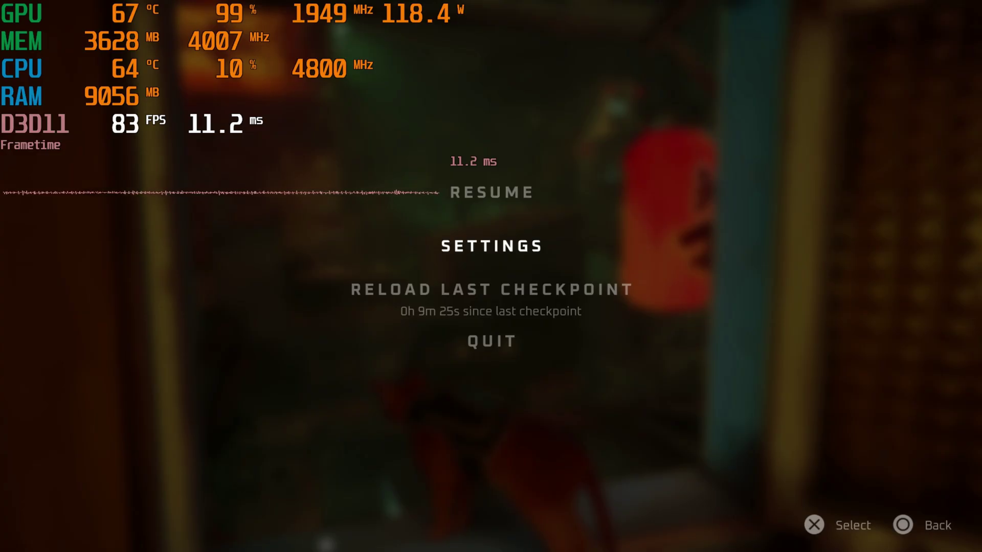
pyautogui.press('Return')
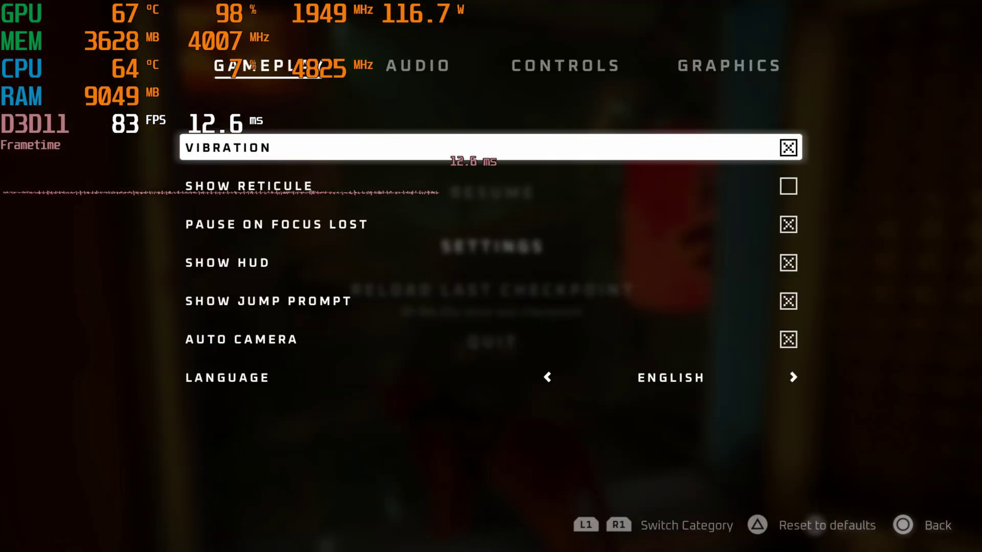
pyautogui.press('q')
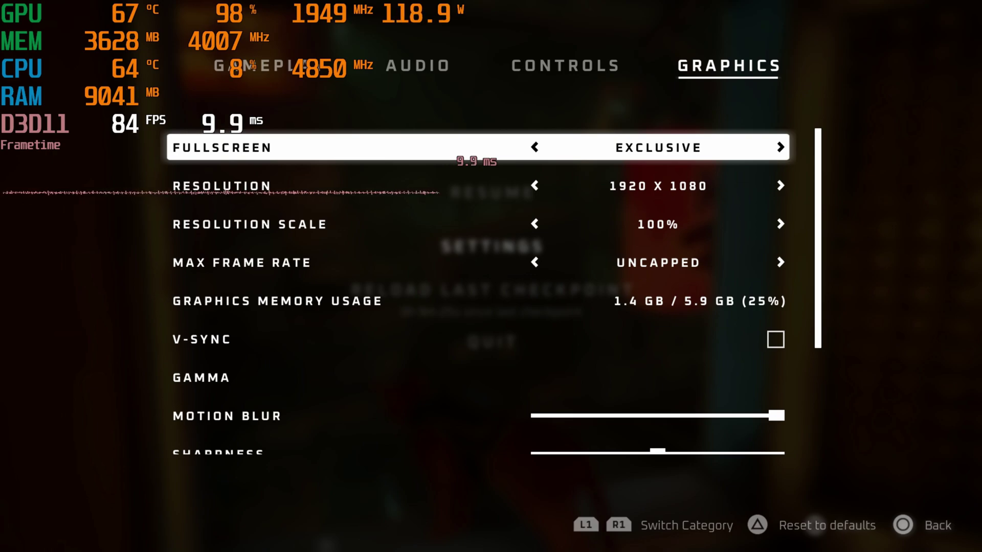
pyautogui.press('Down')
pyautogui.press('Down')
pyautogui.press('Down')
pyautogui.press('Down')
pyautogui.press('Down')
pyautogui.press('Down')
pyautogui.press('Down')
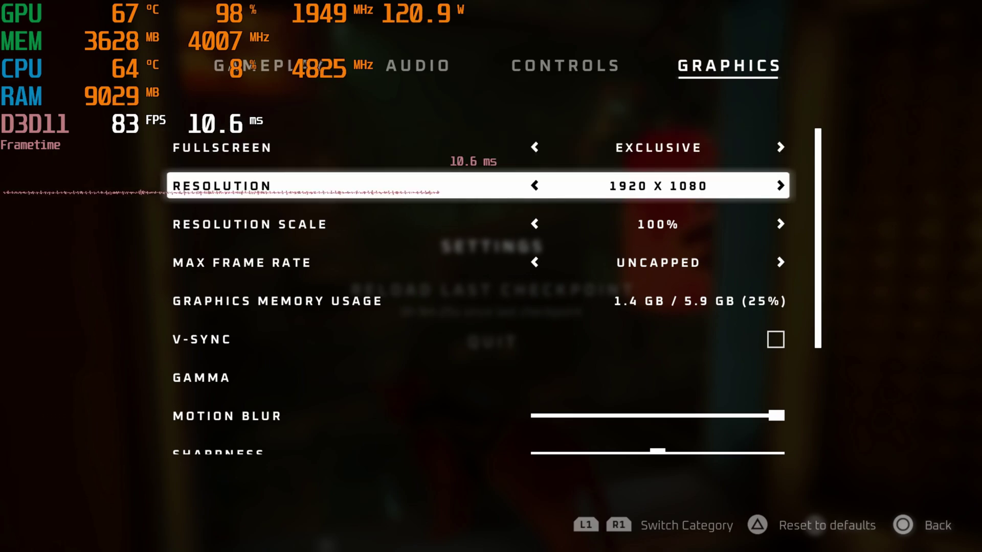
pyautogui.press('Down')
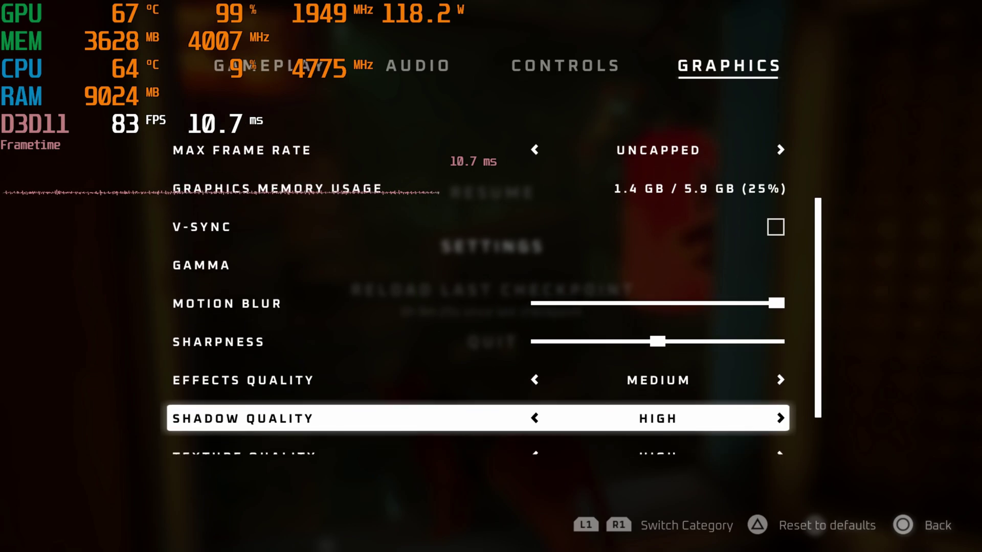
pyautogui.press('Up')
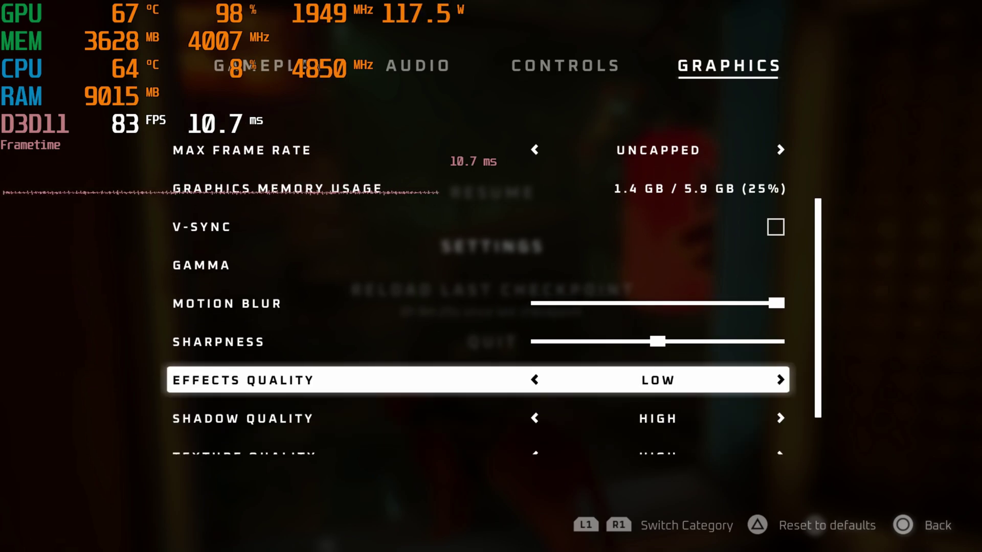
# Step: Apply the Low effects quality and resume the game
pyautogui.press('Escape')
pyautogui.press('Right')
pyautogui.press('Return')
pyautogui.press('Up')
pyautogui.press('Return')
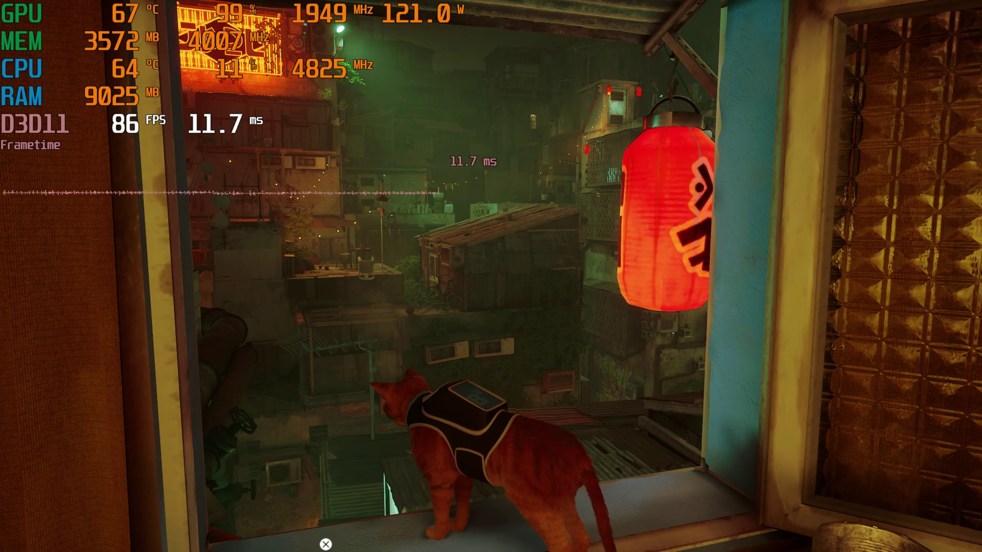
# Step: Pause the game again and return to the graphics settings
pyautogui.press('Escape')
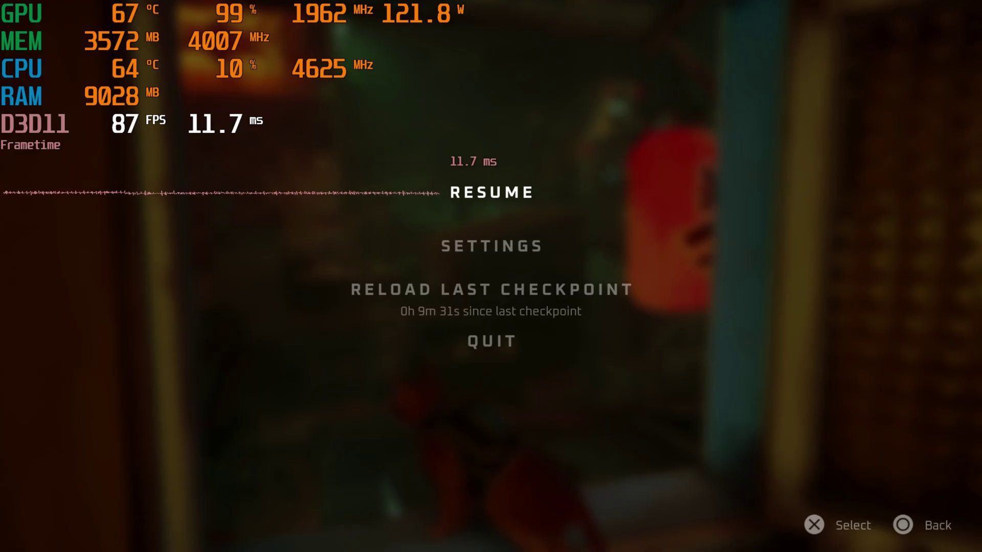
pyautogui.press('Down')
pyautogui.press('Return')
pyautogui.press('e')
pyautogui.press('e')
pyautogui.press('e')
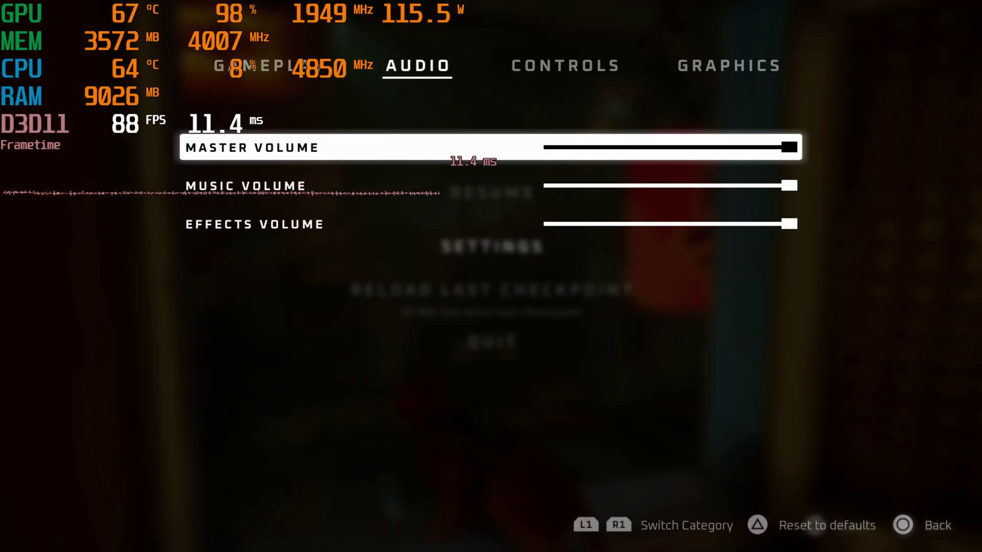
# Step: Set the effects quality to High
pyautogui.press('Down')
pyautogui.press('Down')
pyautogui.press('Down')
pyautogui.press('Down')
pyautogui.press('Down')
pyautogui.press('Down')
pyautogui.press('Down')
pyautogui.press('Down')
pyautogui.press('Down')
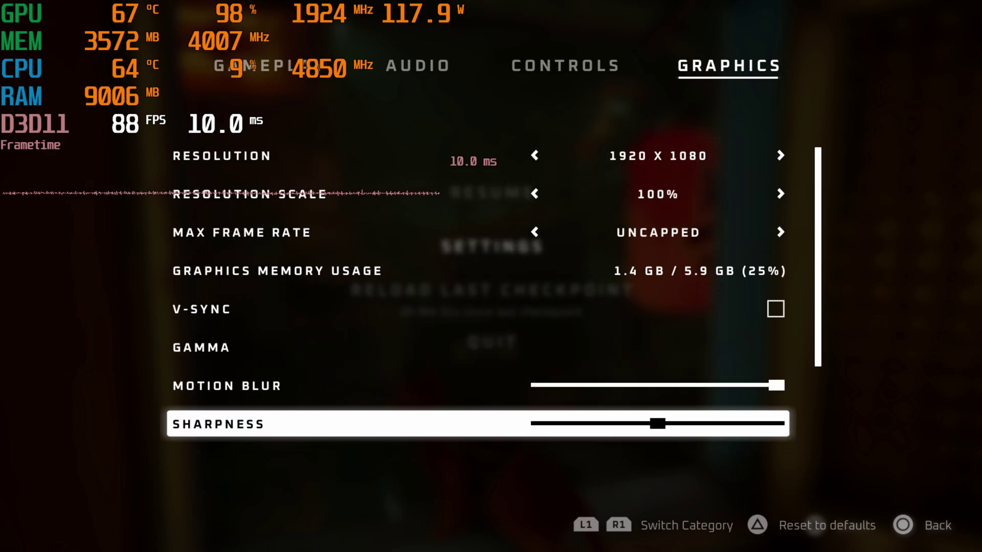
pyautogui.press('Up')
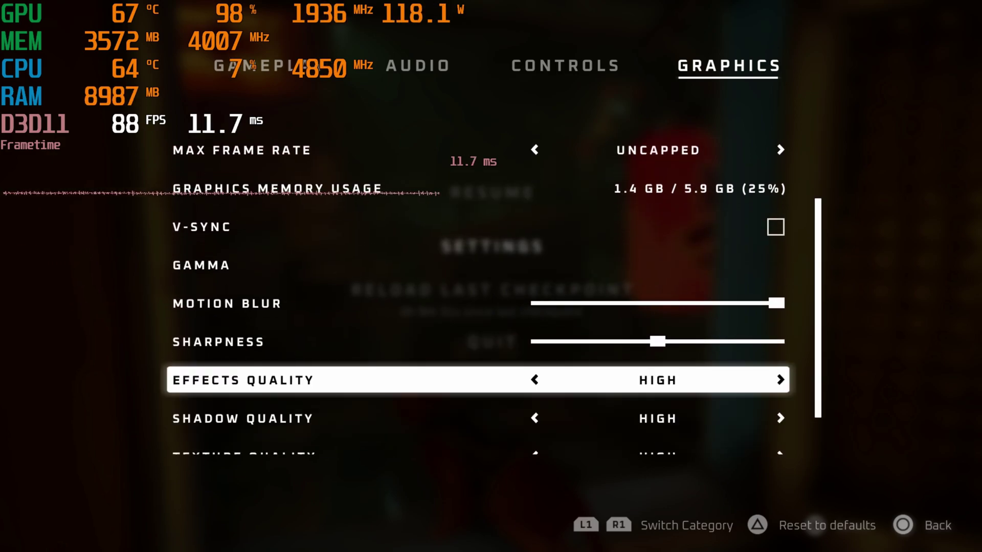
pyautogui.press('Down')
# Step: Apply the High effects quality and resume the game
pyautogui.press('Escape')
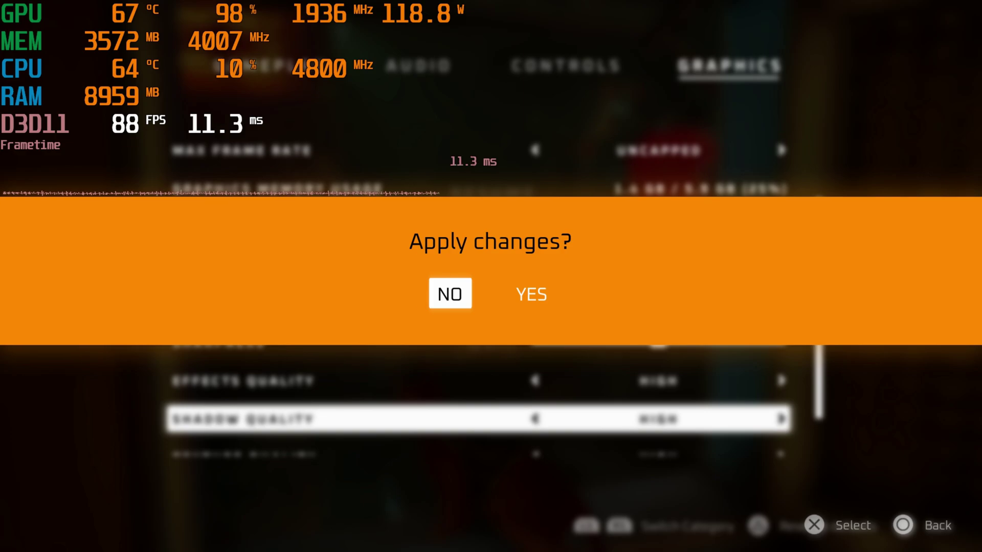
pyautogui.press('Return')
pyautogui.press('Escape')
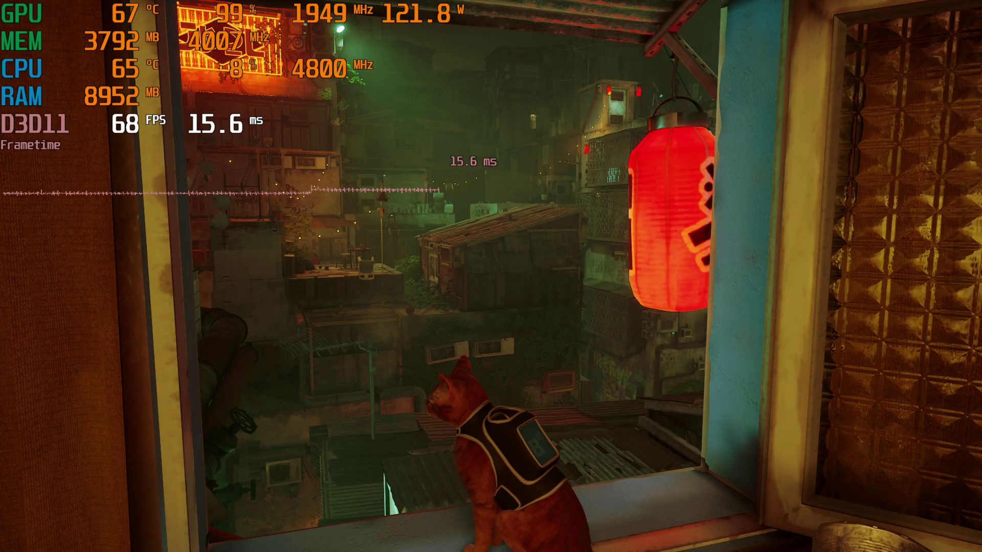
# Step: Pause the game and bring up the graphics settings for review
pyautogui.press('Escape')
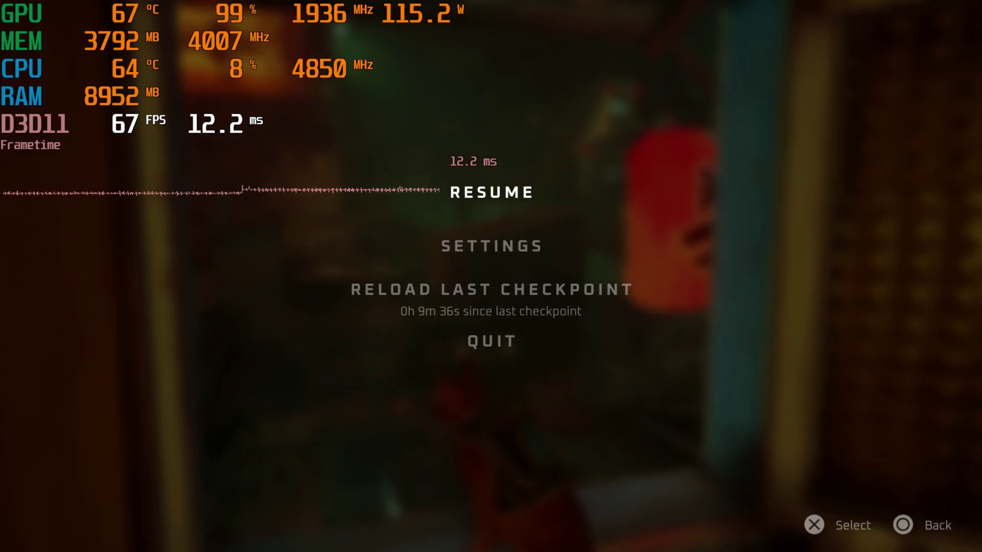
pyautogui.press('Return')
pyautogui.press('e')
pyautogui.press('e')
pyautogui.press('e')
# Step: Review the graphics options from resolution scale to shadow and texture quality without changing them, and resume the game
pyautogui.press('Down')
pyautogui.press('Down')
pyautogui.press('Down')
pyautogui.press('Down')
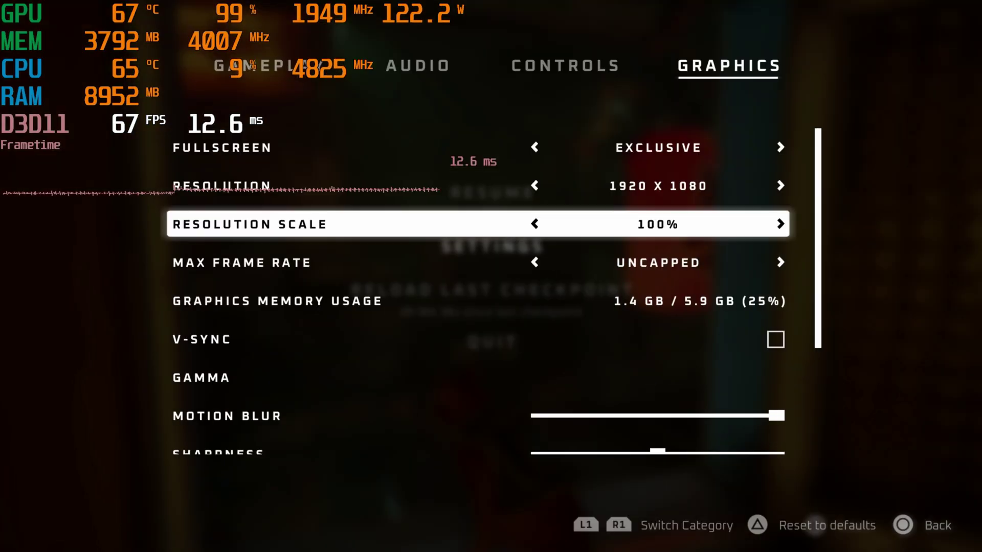
pyautogui.press('Down')
pyautogui.press('Down')
pyautogui.press('Down')
pyautogui.press('Down')
pyautogui.press('Down')
pyautogui.press('Down')
pyautogui.press('Up')
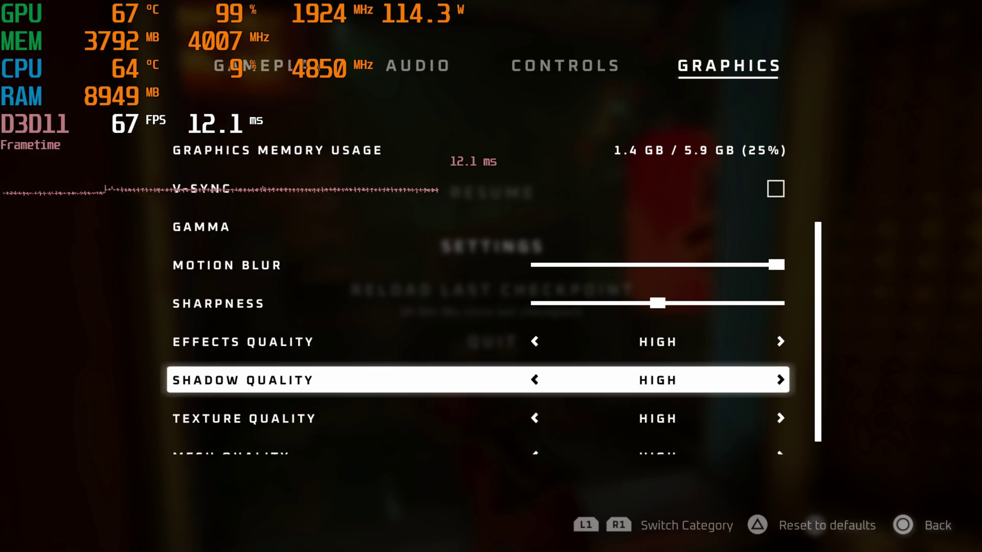
pyautogui.press('Escape')
pyautogui.press('Return')
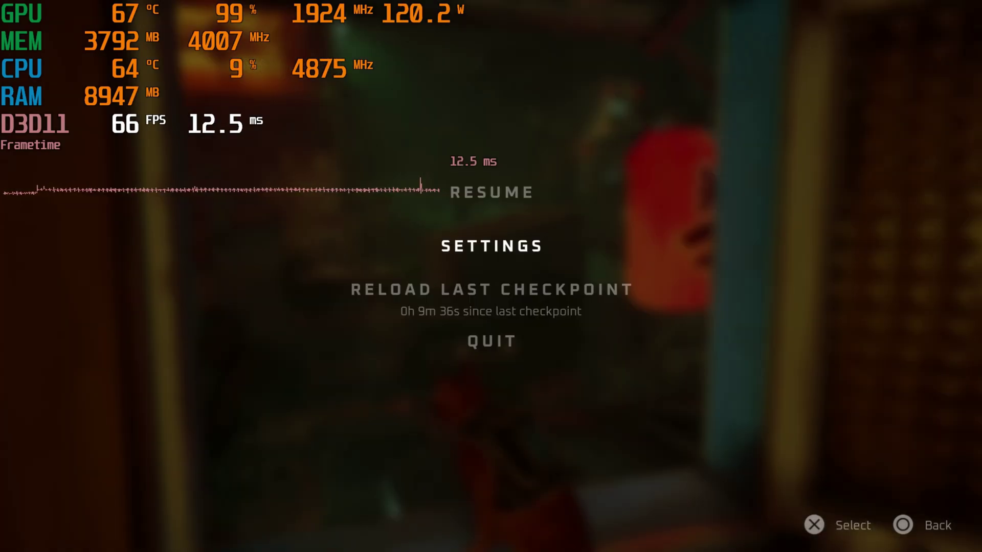
pyautogui.press('Escape')
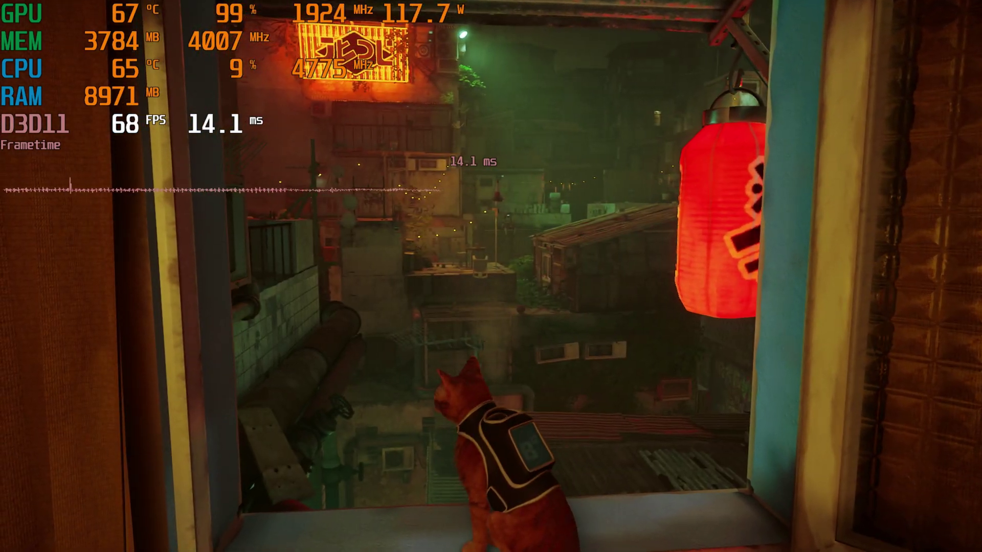
# Step: Pause the game and reopen the graphics settings
pyautogui.press('Escape')
pyautogui.press('Return')
pyautogui.press('e')
pyautogui.press('e')
pyautogui.press('e')
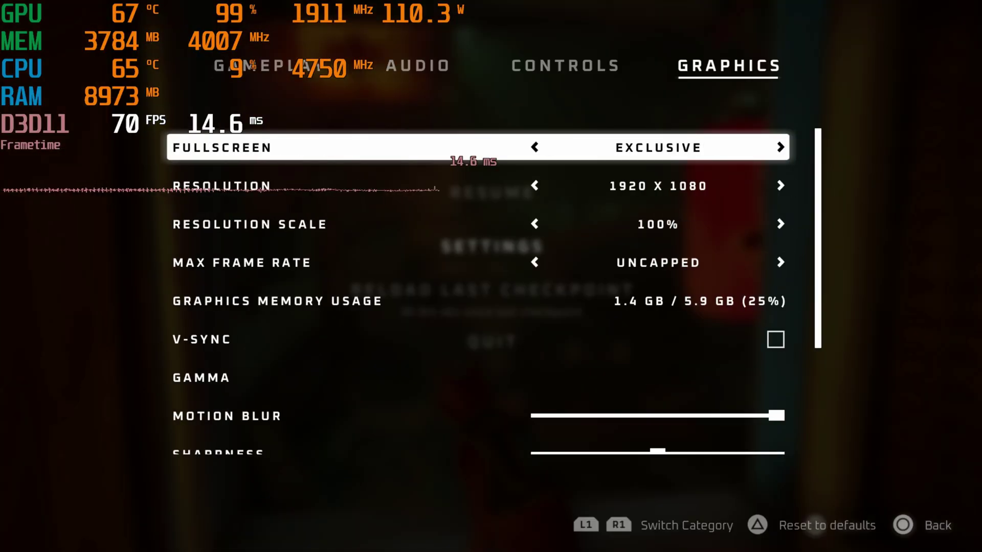
# Step: Set the shadow quality to High
pyautogui.press('Down')
pyautogui.press('Down')
pyautogui.press('Down')
pyautogui.press('Down')
pyautogui.press('Down')
pyautogui.press('Down')
pyautogui.press('Down')
pyautogui.press('Down')
pyautogui.press('Down')
pyautogui.press('Down')
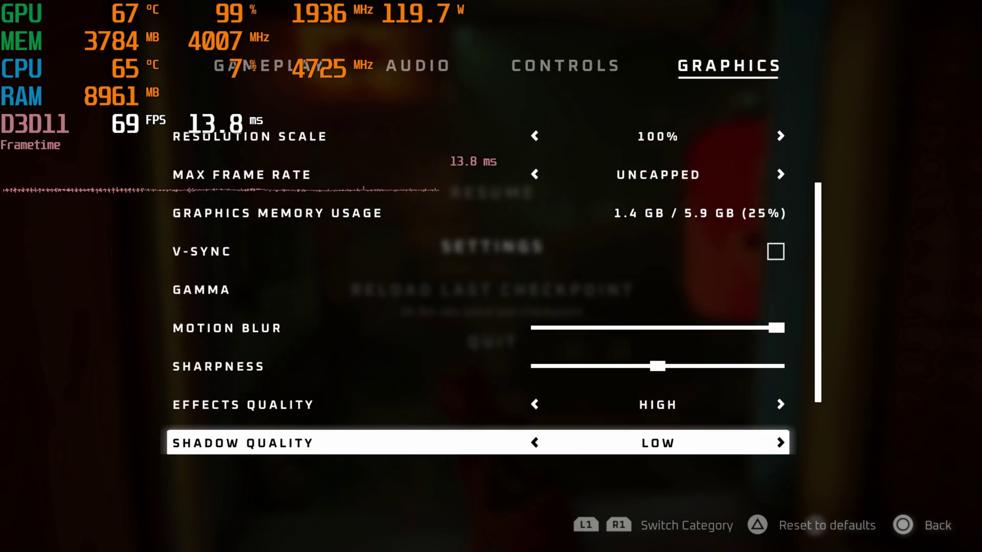
pyautogui.press('Up')
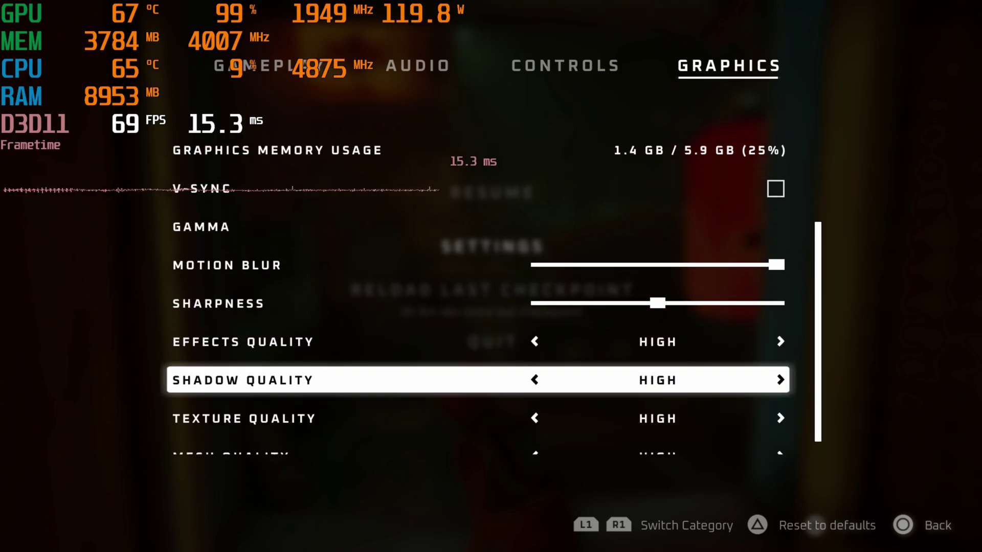
# Step: Set the texture quality to Low, apply the change and resume the game
pyautogui.press('Down')
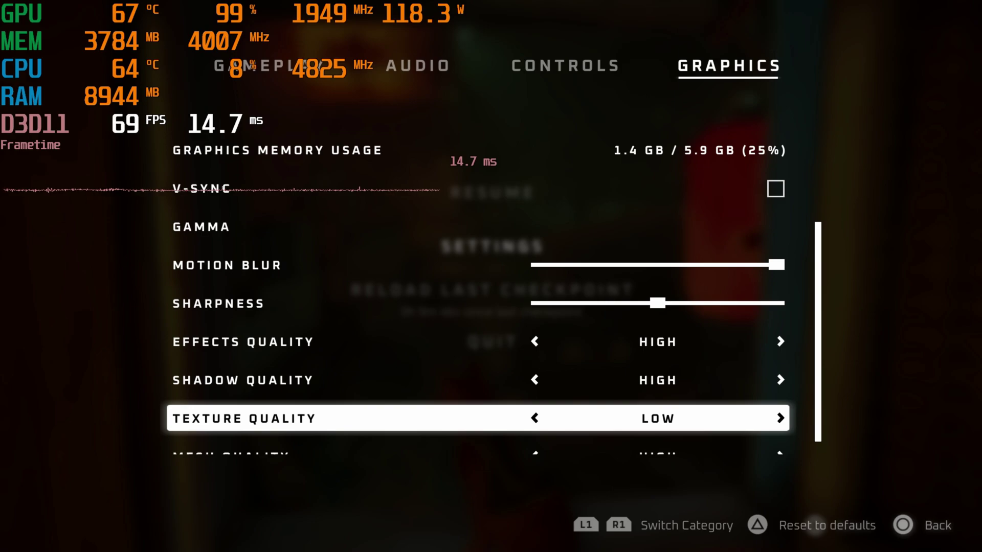
pyautogui.press('Escape')
pyautogui.press('Right')
pyautogui.press('Return')
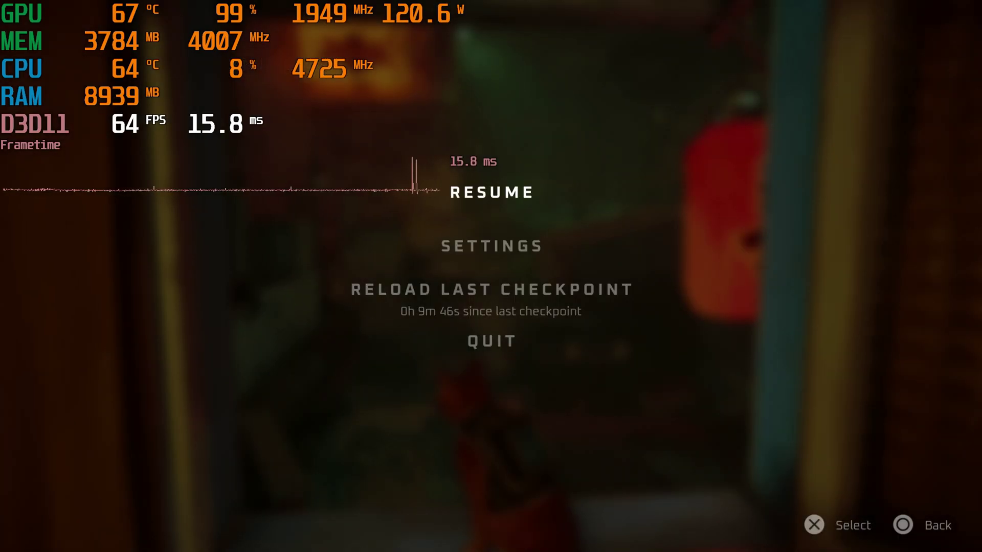
pyautogui.press('Return')
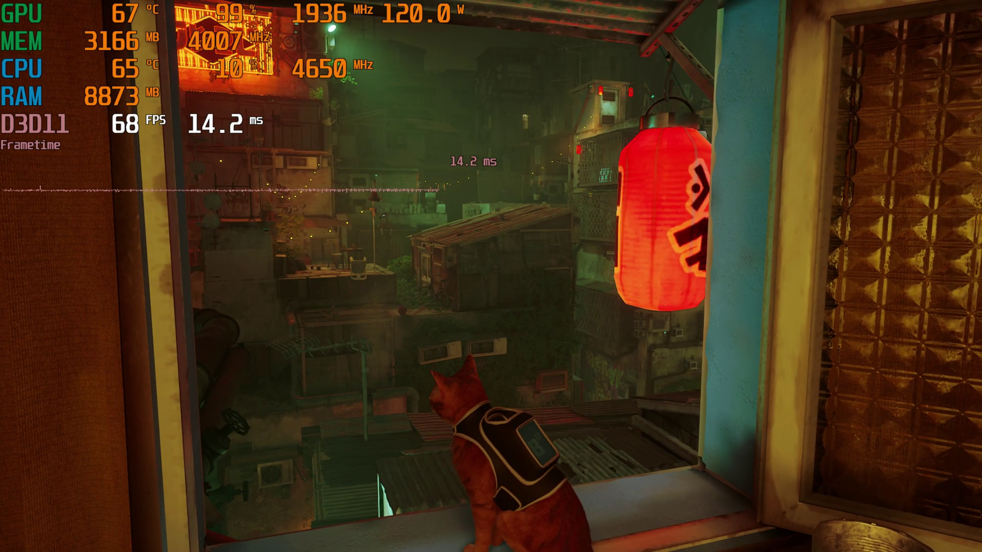
# Step: Pause the game and bring up the graphics settings
pyautogui.press('Escape')
pyautogui.press('Down')
pyautogui.press('Return')
pyautogui.press('e')
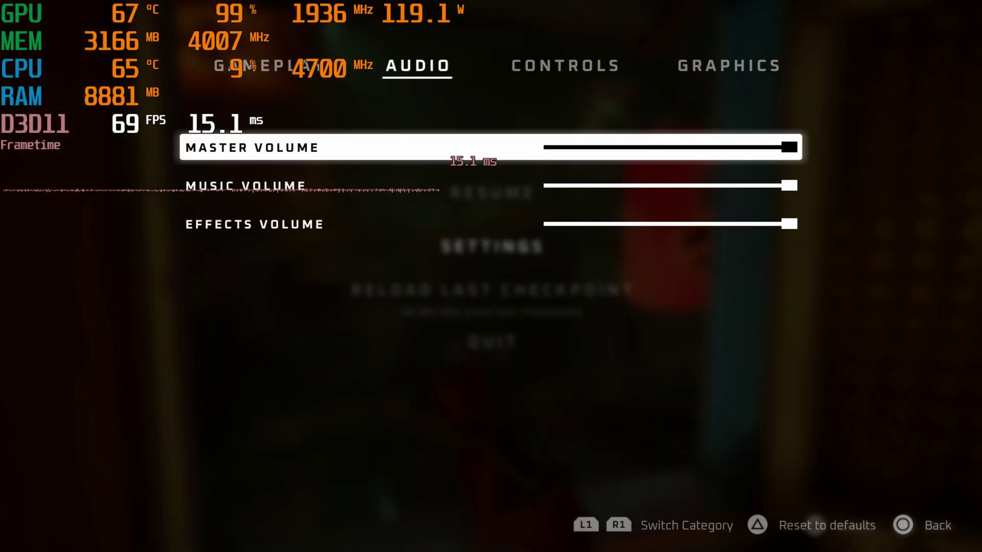
pyautogui.press('e')
pyautogui.press('e')
# Step: Set the texture quality back to High, apply the change and resume the game
pyautogui.press('Down')
pyautogui.press('Down')
pyautogui.press('Down')
pyautogui.press('Down')
pyautogui.press('Down')
pyautogui.press('Down')
pyautogui.press('Down')
pyautogui.press('Down')
pyautogui.press('Down')
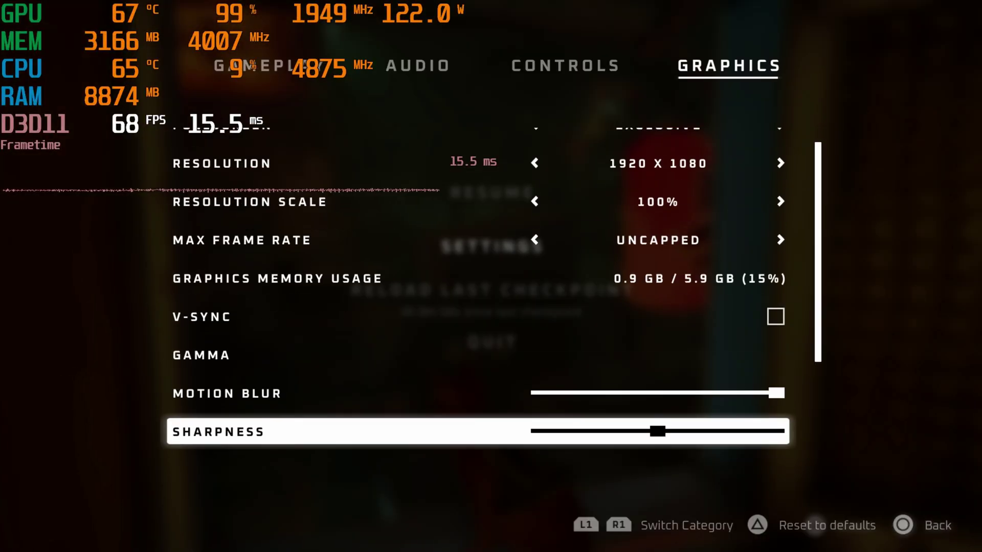
pyautogui.press('Down')
pyautogui.press('Right')
pyautogui.press('Right')
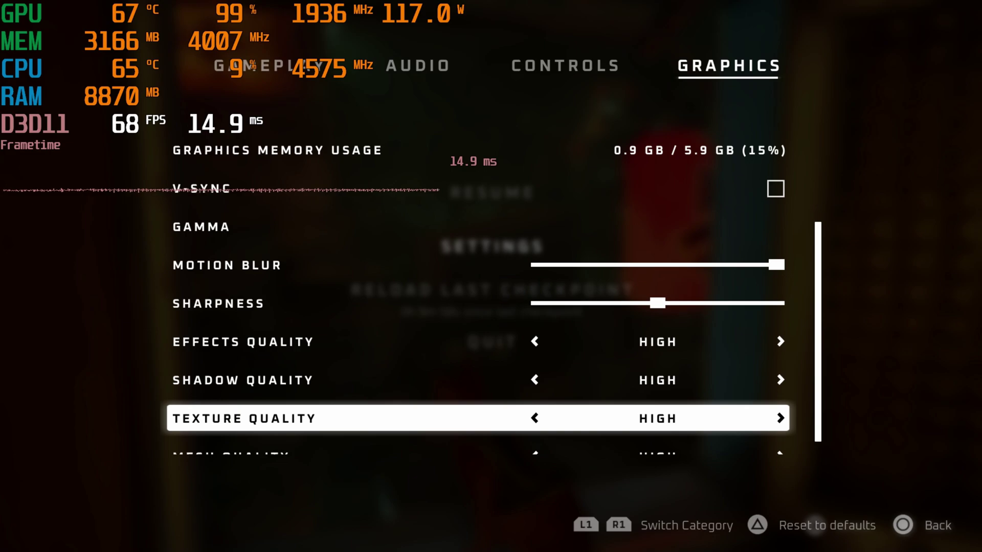
pyautogui.press('Escape')
pyautogui.press('Return')
pyautogui.press('Escape')
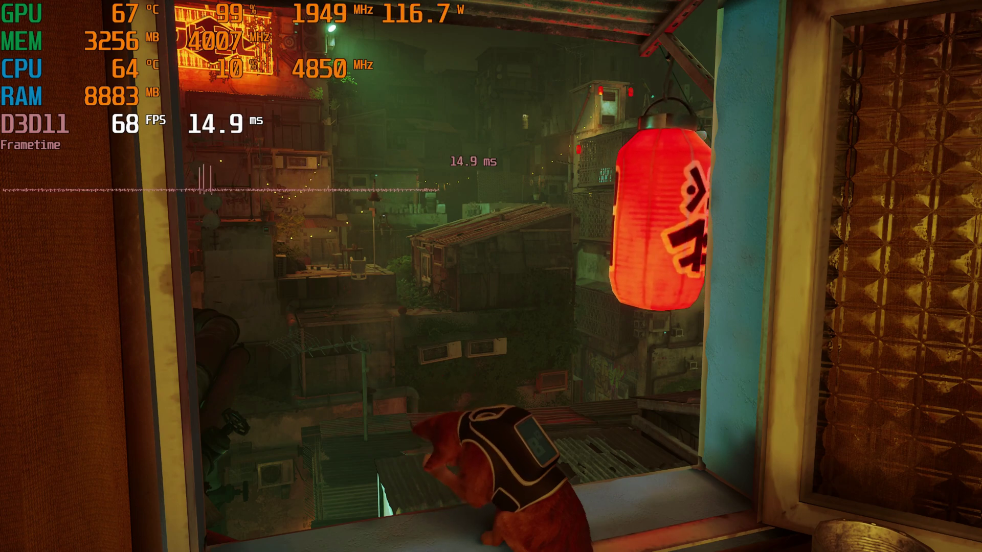
# Step: Pause the game and reopen the graphics settings
pyautogui.press('Escape')
pyautogui.press('Down')
pyautogui.press('Return')
pyautogui.press('e')
pyautogui.press('e')
pyautogui.press('e')
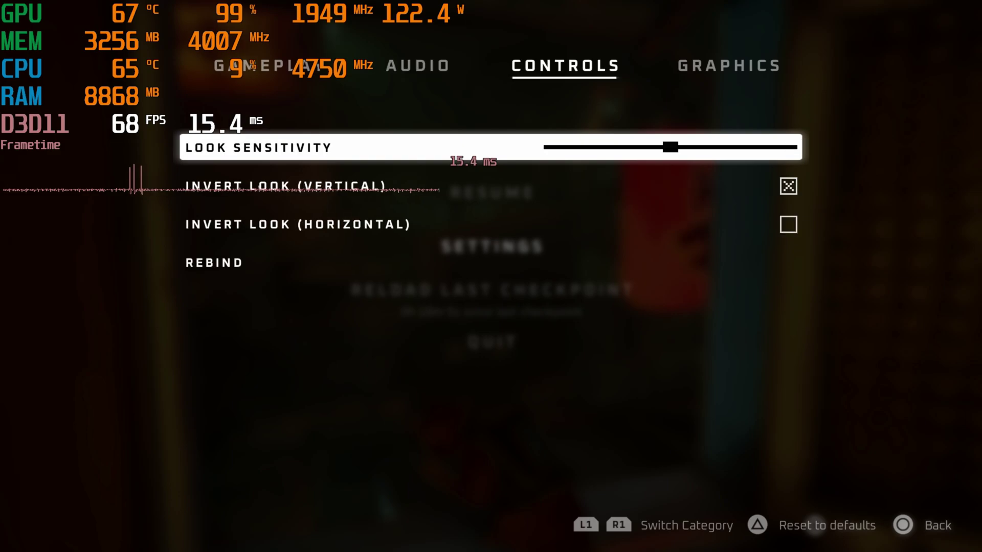
# Step: Set the mesh quality to Low and resume the game
pyautogui.press('Down')
pyautogui.press('Down')
pyautogui.press('Down')
pyautogui.press('Down')
pyautogui.press('Down')
pyautogui.press('Down')
pyautogui.press('Down')
pyautogui.press('Down')
pyautogui.press('Down')
pyautogui.press('Down')
pyautogui.press('Down')
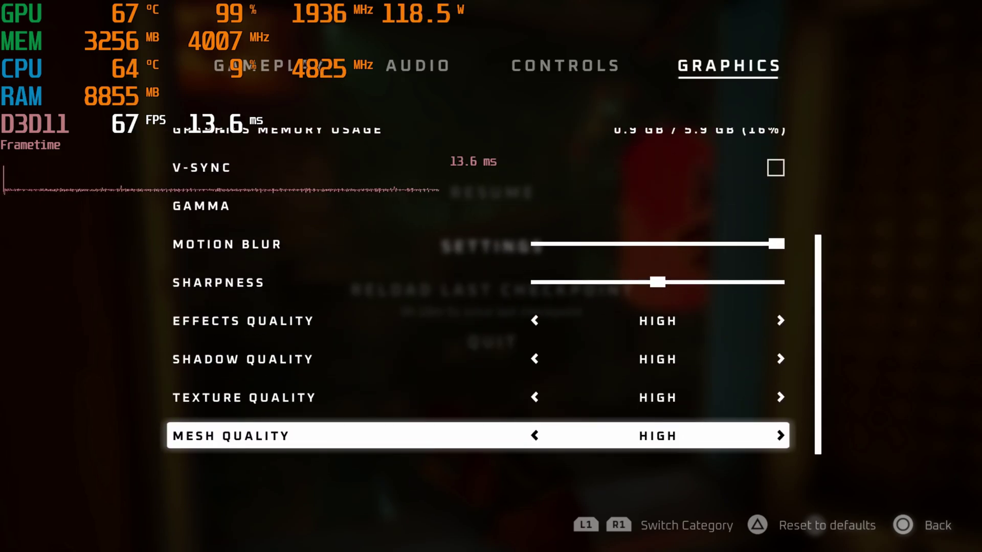
pyautogui.press('Escape')
pyautogui.press('Return')
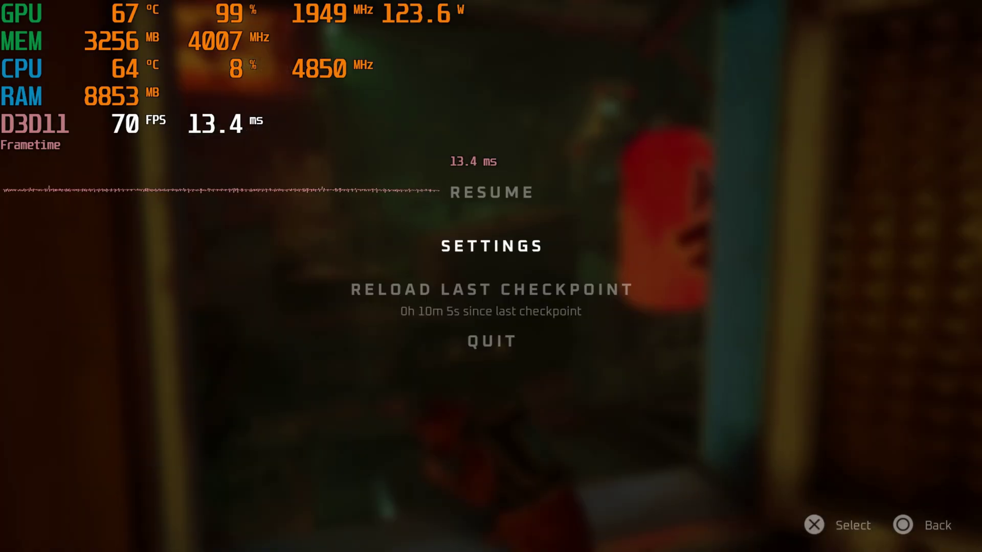
pyautogui.press('Return')
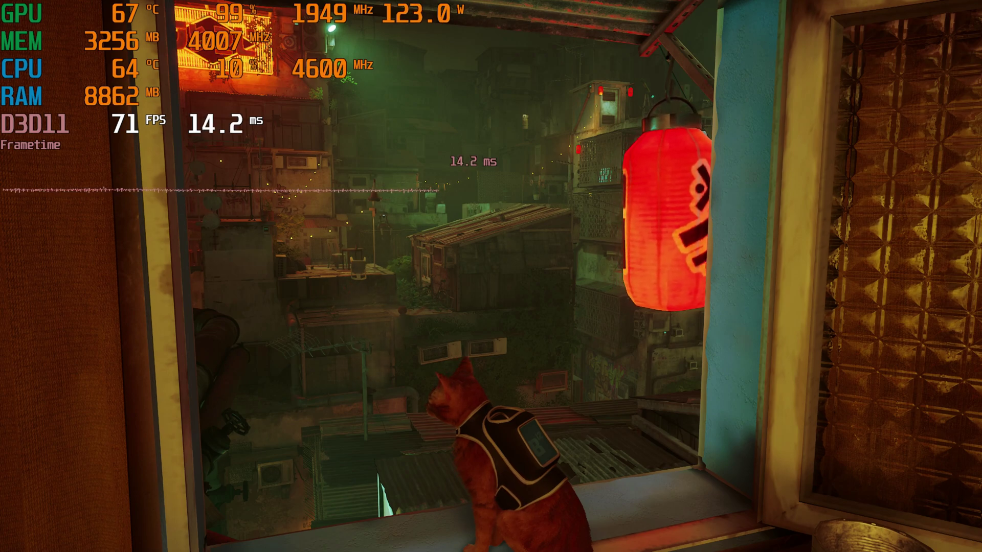
# Step: Pause the game and return to the graphics settings
pyautogui.press('Escape')
pyautogui.press('Down')
pyautogui.press('Return')
pyautogui.press('e')
pyautogui.press('e')
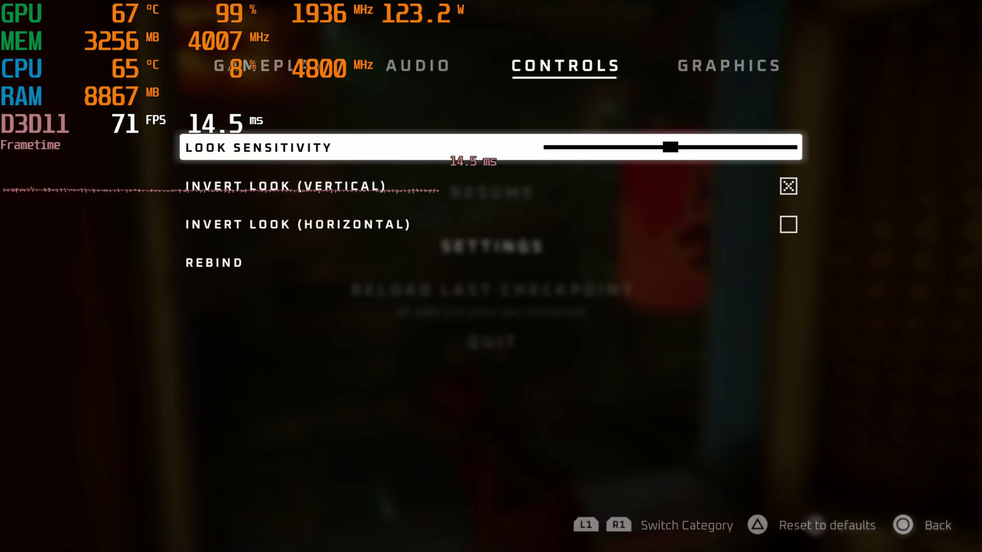
pyautogui.press('e')
# Step: Set the mesh quality back to High
pyautogui.press('Down')
pyautogui.press('Down')
pyautogui.press('Down')
pyautogui.press('Down')
pyautogui.press('Down')
pyautogui.press('Down')
pyautogui.press('Down')
pyautogui.press('Down')
pyautogui.press('Down')
pyautogui.press('Down')
pyautogui.press('Down')
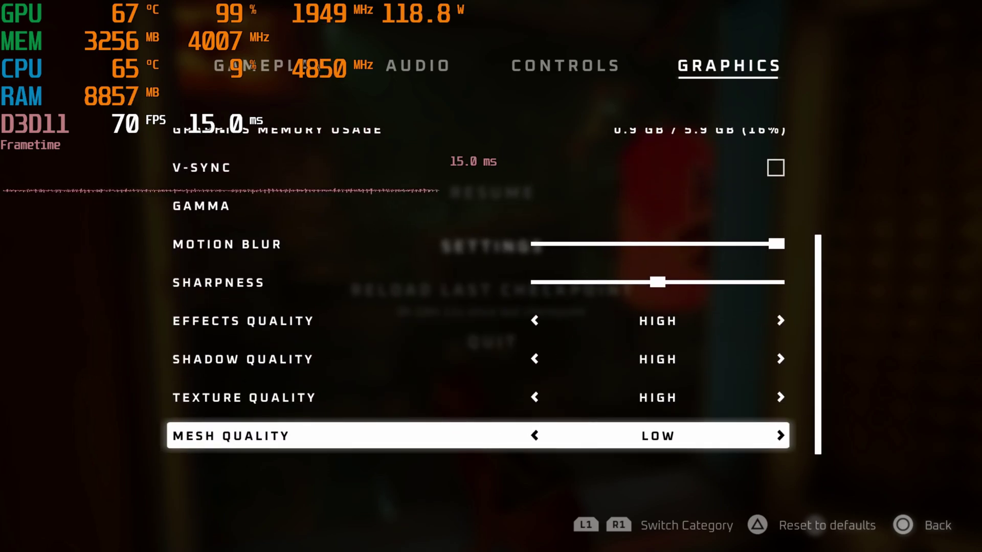
pyautogui.press('Up')
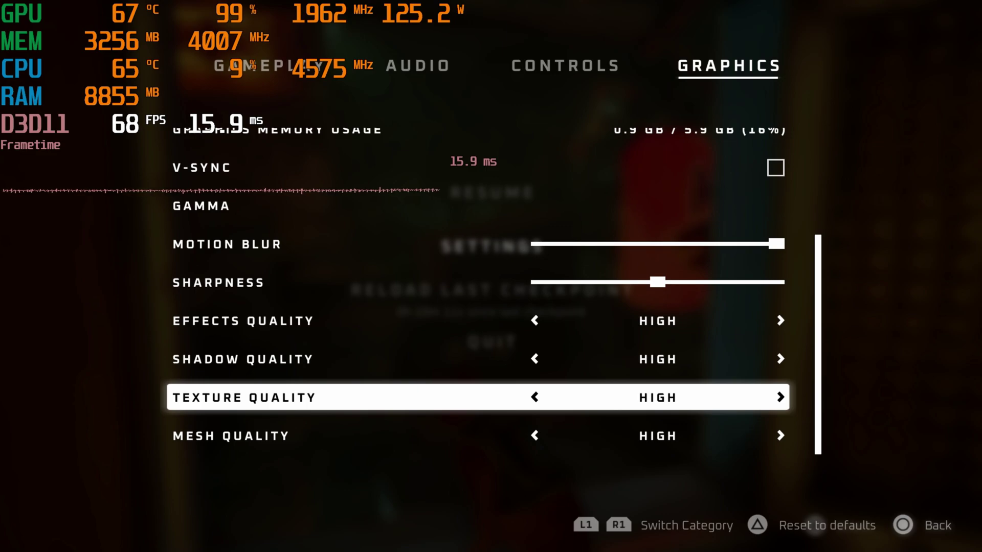
# Step: Lower the motion blur well below its maximum, apply the change and resume the game
pyautogui.press('Up')
pyautogui.press('Up')
pyautogui.press('Up')
pyautogui.press('Up')
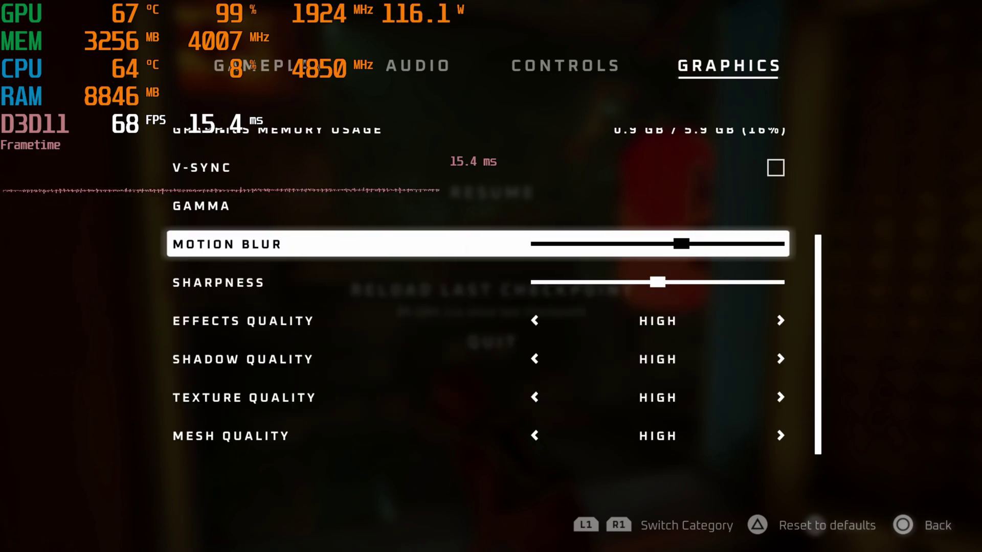
pyautogui.press('Left')
pyautogui.press('Left')
pyautogui.press('Left')
pyautogui.press('Escape')
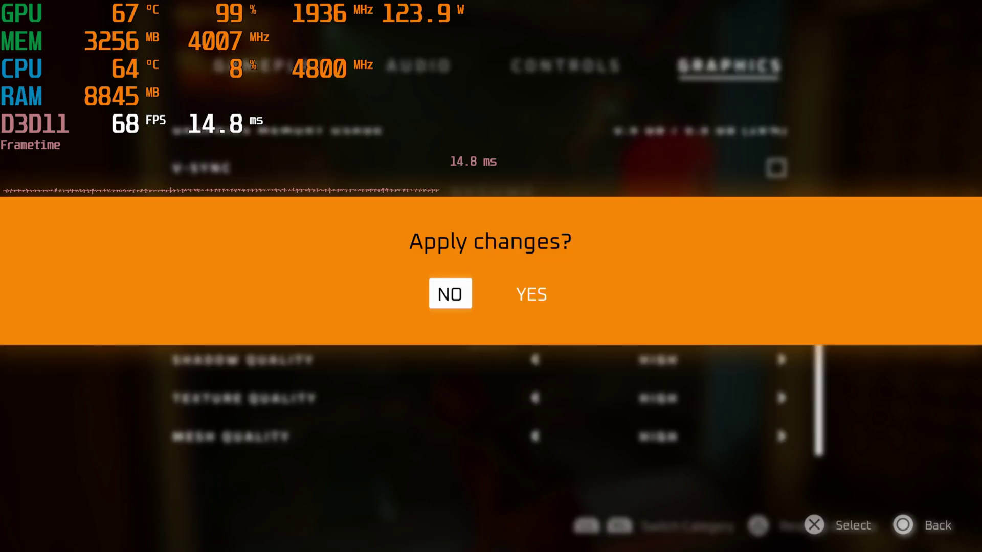
pyautogui.press('Right')
pyautogui.press('Return')
pyautogui.press('Escape')
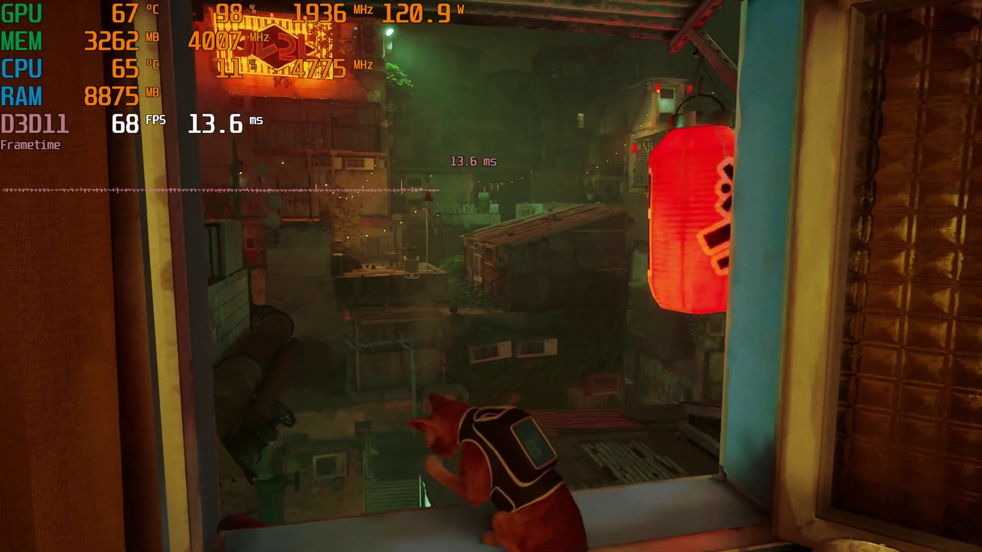
# Step: Pause the game and bring up the graphics settings again
pyautogui.press('Escape')
pyautogui.press('Return')
pyautogui.press('e')
pyautogui.press('e')
pyautogui.press('e')
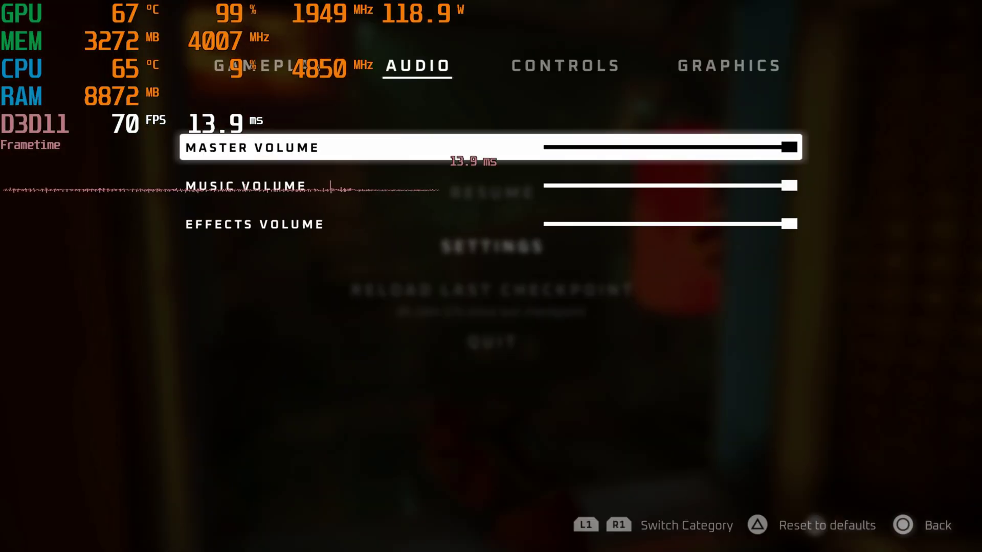
# Step: Raise the motion blur to its maximum
pyautogui.press('Down')
pyautogui.press('Down')
pyautogui.press('Down')
pyautogui.press('Down')
pyautogui.press('Down')
pyautogui.press('Down')
pyautogui.press('Right')
pyautogui.press('Right')
pyautogui.press('Right')
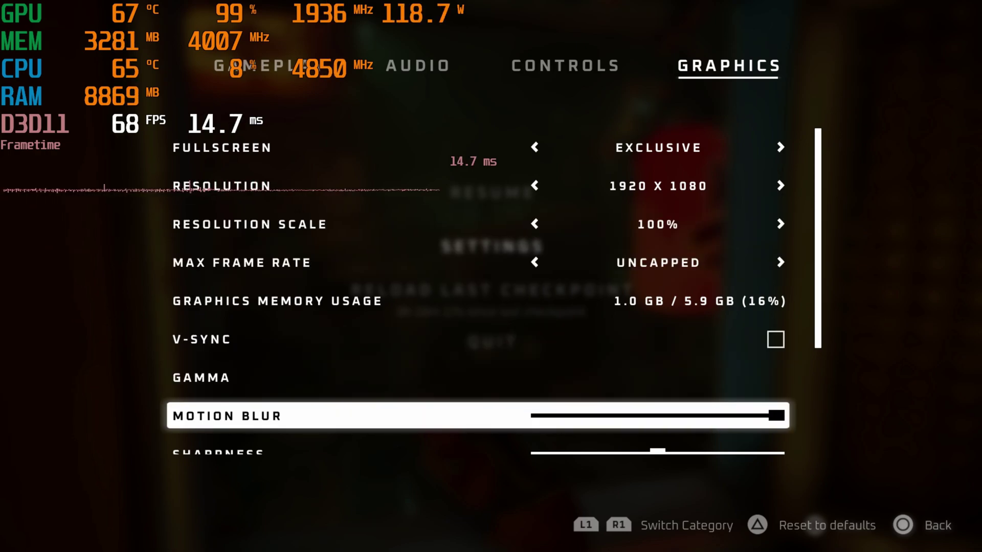
# Step: Apply the motion blur change and resume the game
pyautogui.press('Down')
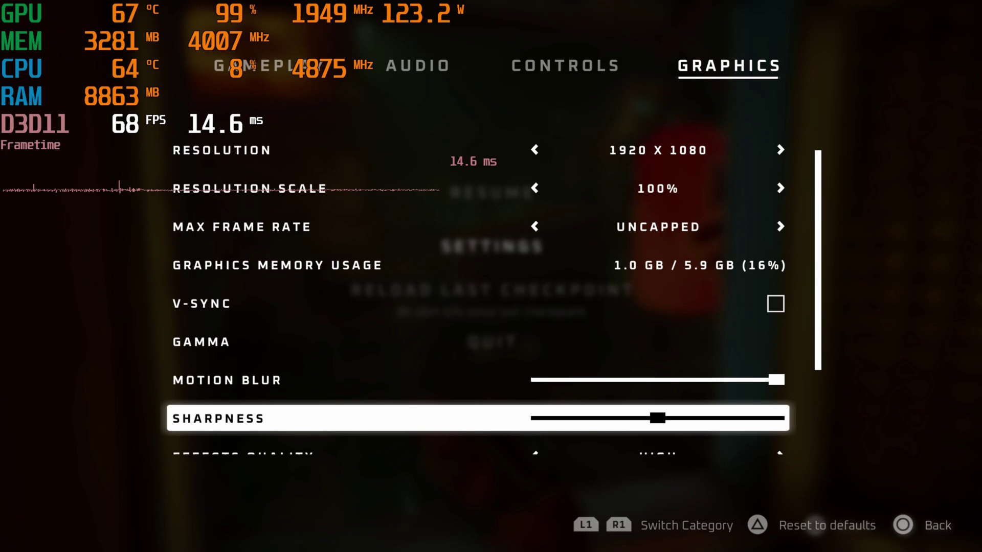
pyautogui.press('Escape')
pyautogui.press('Right')
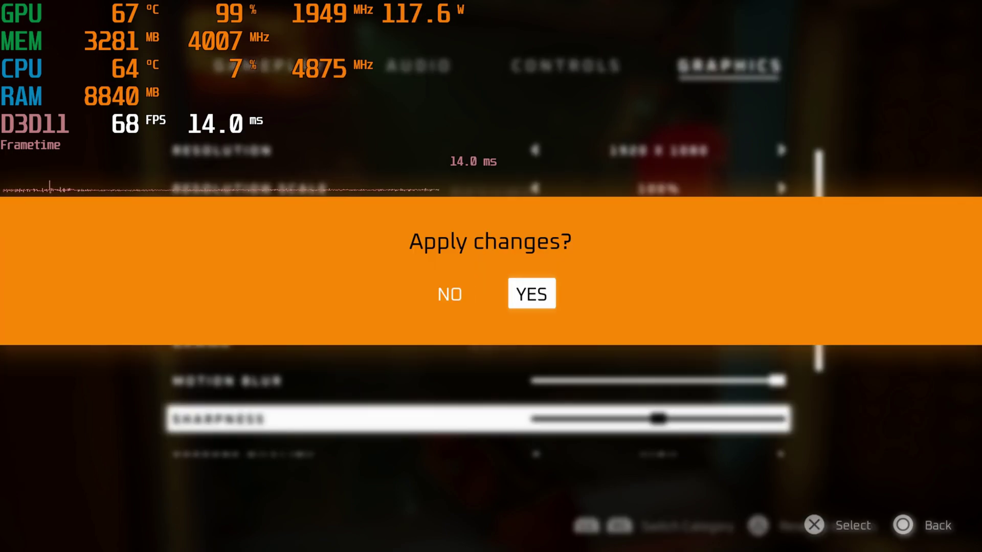
pyautogui.press('Return')
pyautogui.press('Escape')
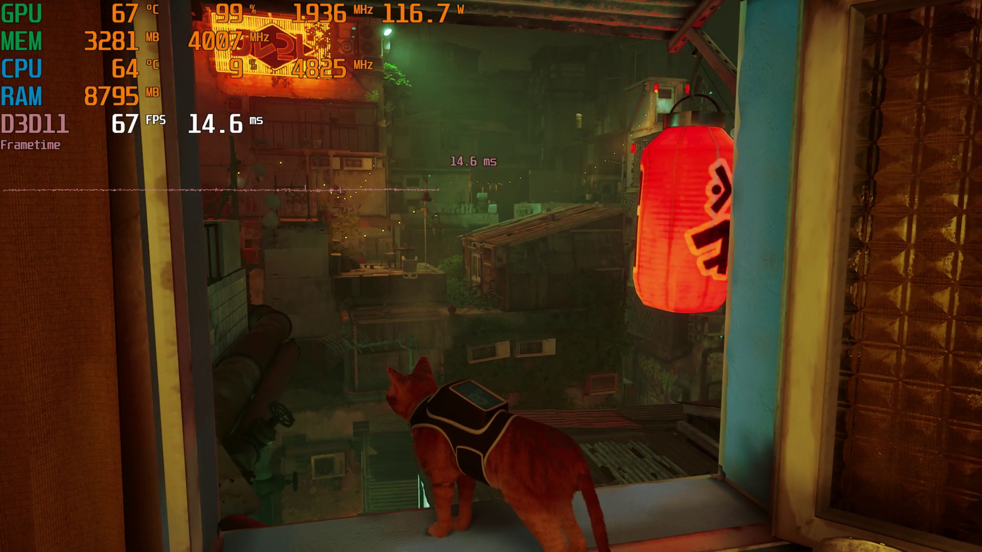
# Step: Pause the game and open the graphics settings
pyautogui.press('Escape')
pyautogui.press('Return')
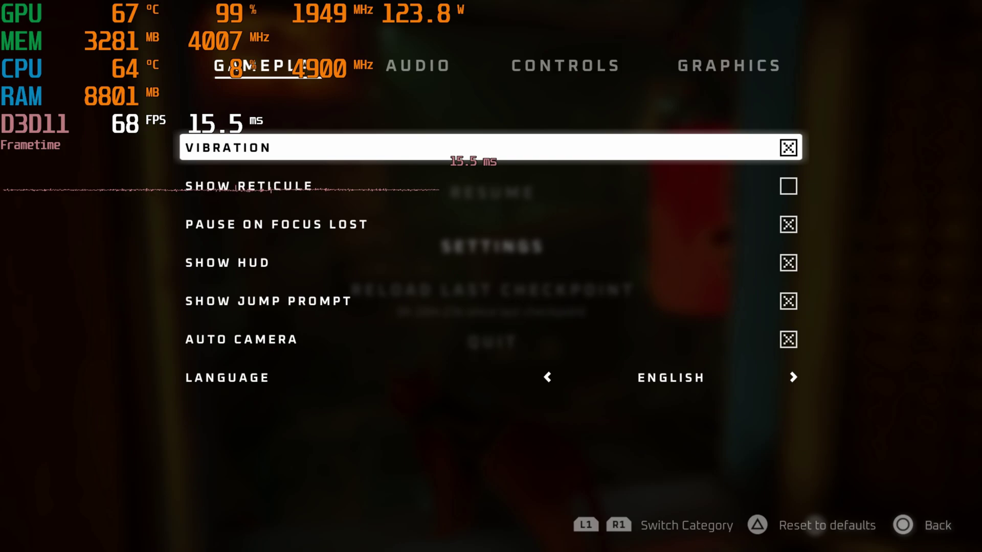
pyautogui.press('e')
pyautogui.press('e')
pyautogui.press('e')
# Step: Set the resolution to 2560 x 1440, apply the change and resume the game
pyautogui.press('Down')
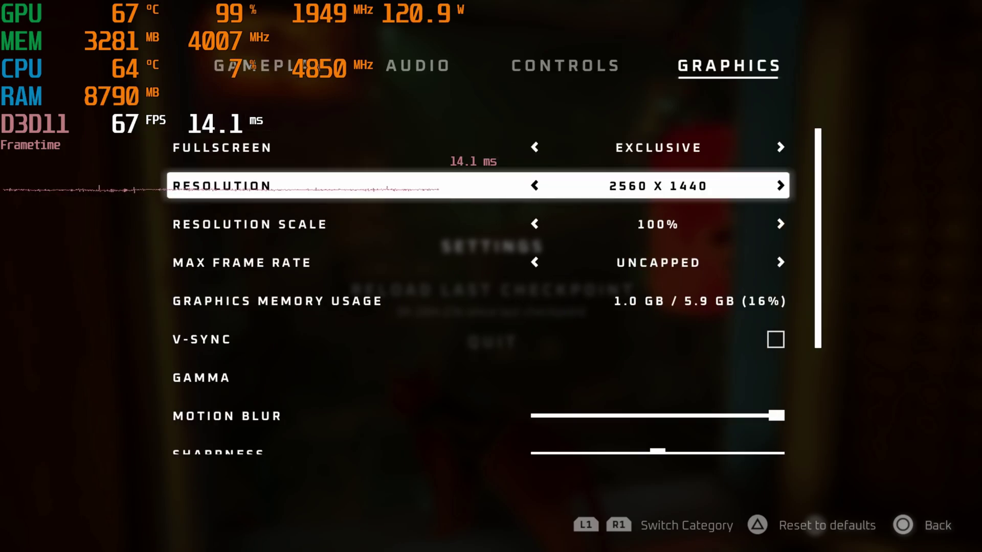
pyautogui.press('Escape')
pyautogui.press('Right')
pyautogui.press('Return')
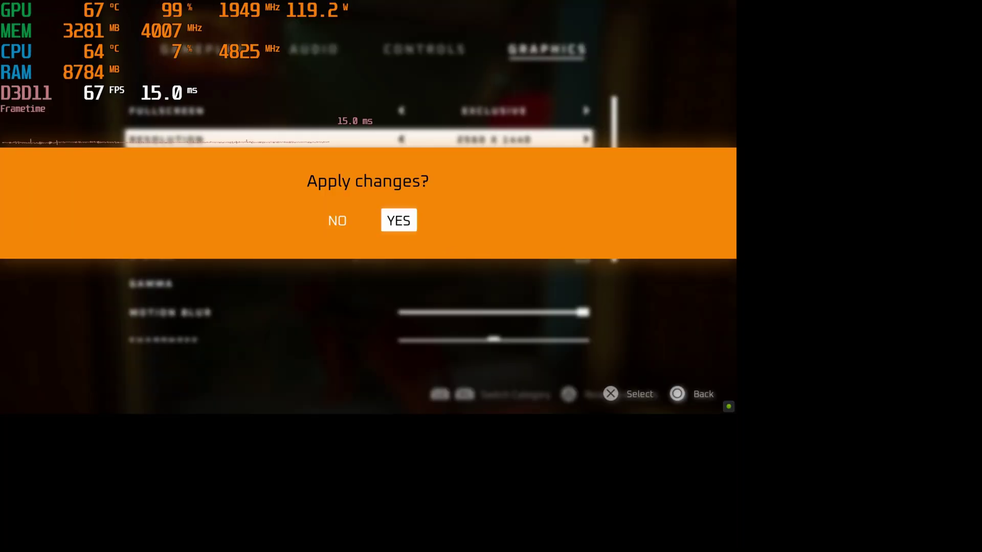
pyautogui.press('Up')
pyautogui.press('Return')
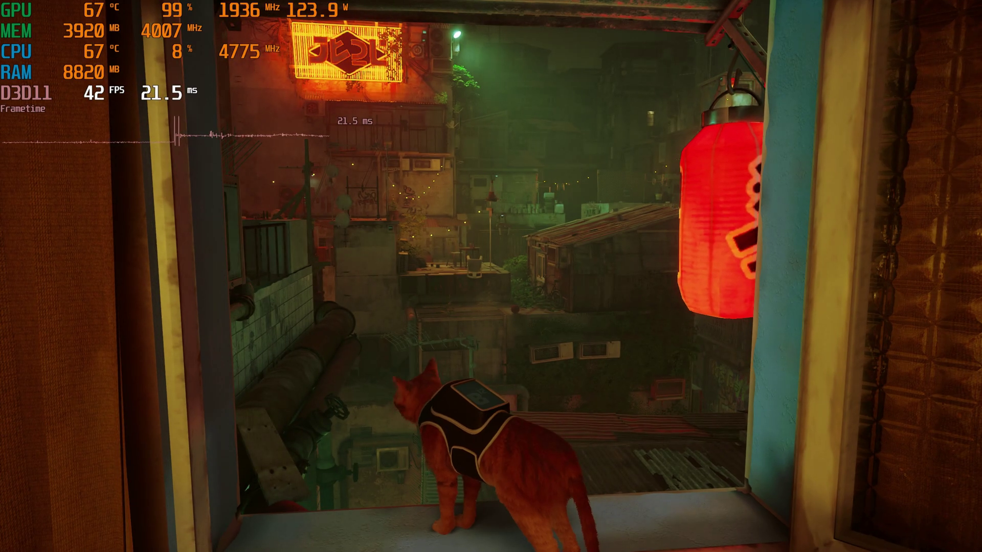
# Step: Pause the game, reopen the graphics settings and set the effects quality to Medium
pyautogui.press('Escape')
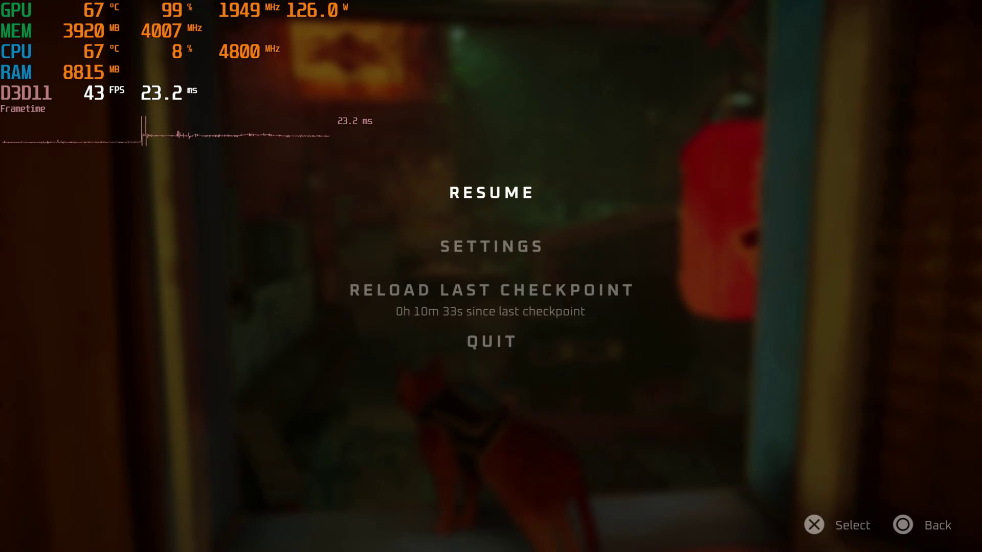
pyautogui.press('Return')
pyautogui.press('q')
pyautogui.press('Down')
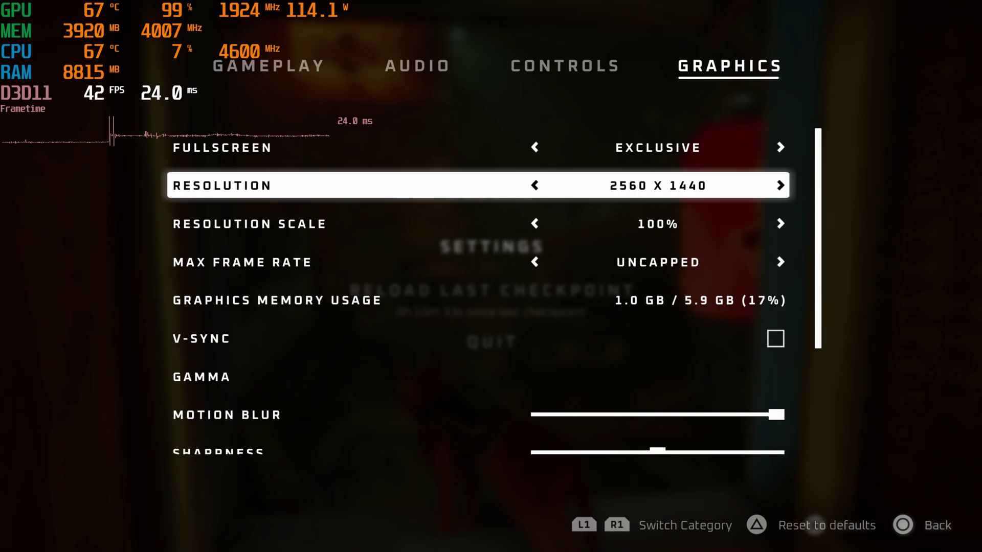
pyautogui.press('Down')
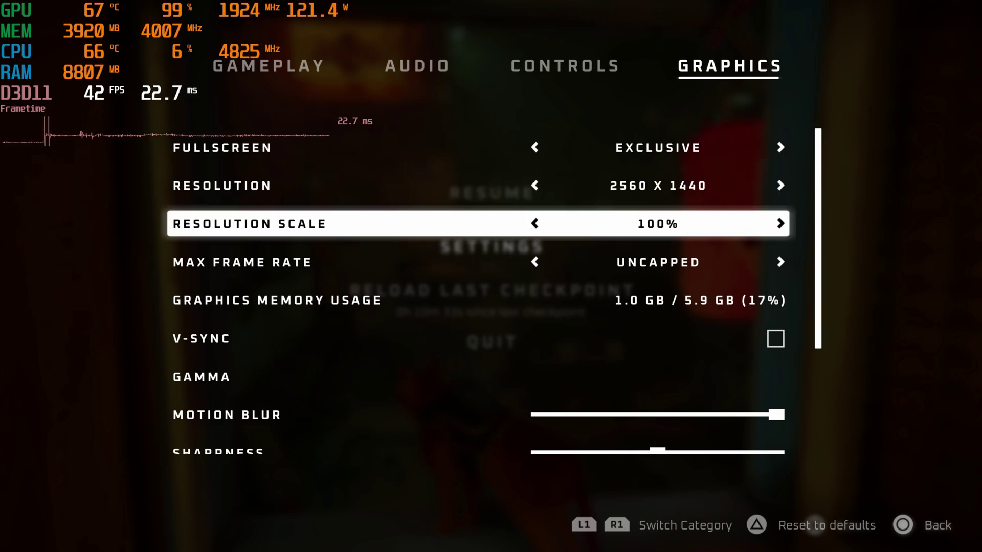
pyautogui.press('Down')
pyautogui.press('Down')
pyautogui.press('Down')
pyautogui.press('Down')
pyautogui.press('Down')
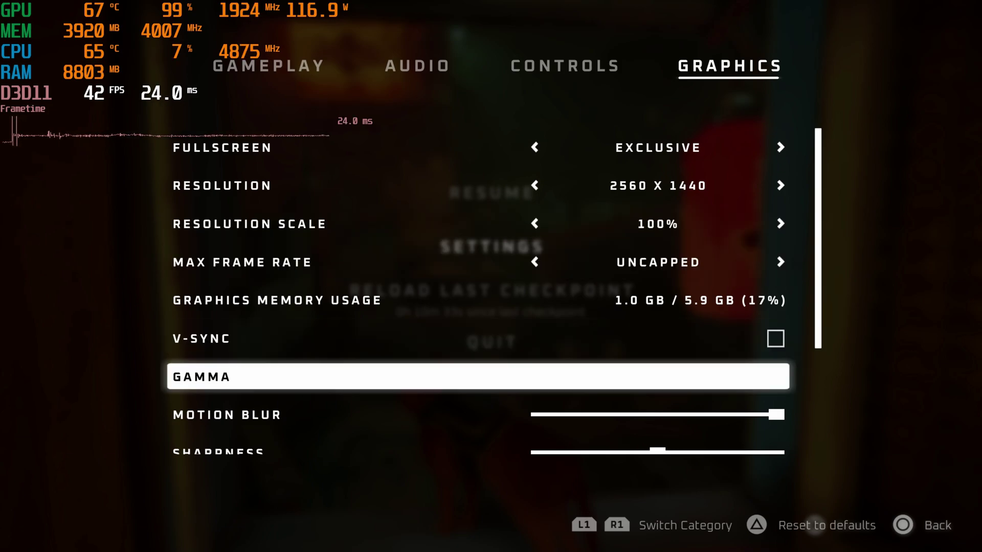
pyautogui.press('Down')
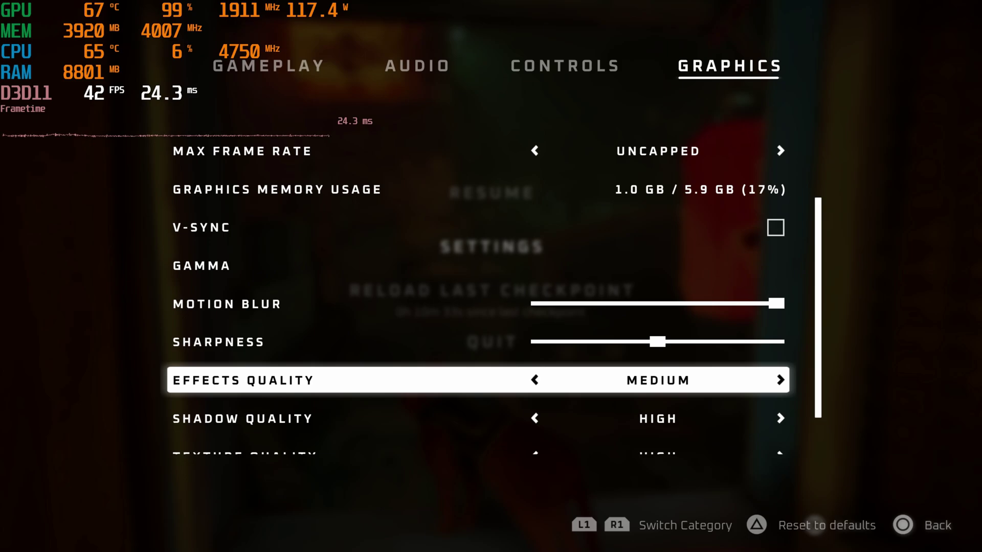
# Step: Resume the game with the new settings applied and make the cat jump from the windowsill to the pipes outside
pyautogui.press('Escape')
pyautogui.press('Return')
pyautogui.press('Return')
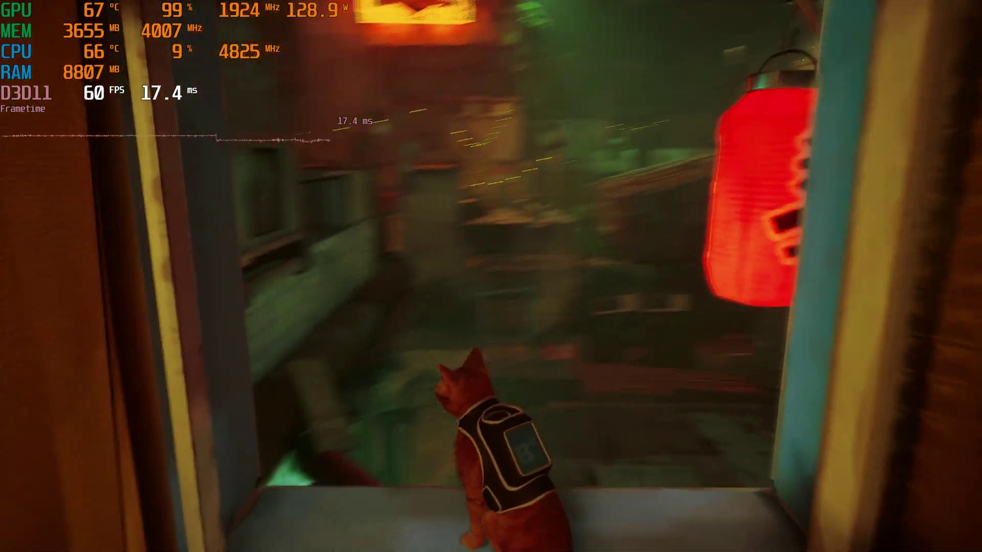
pyautogui.press('space')
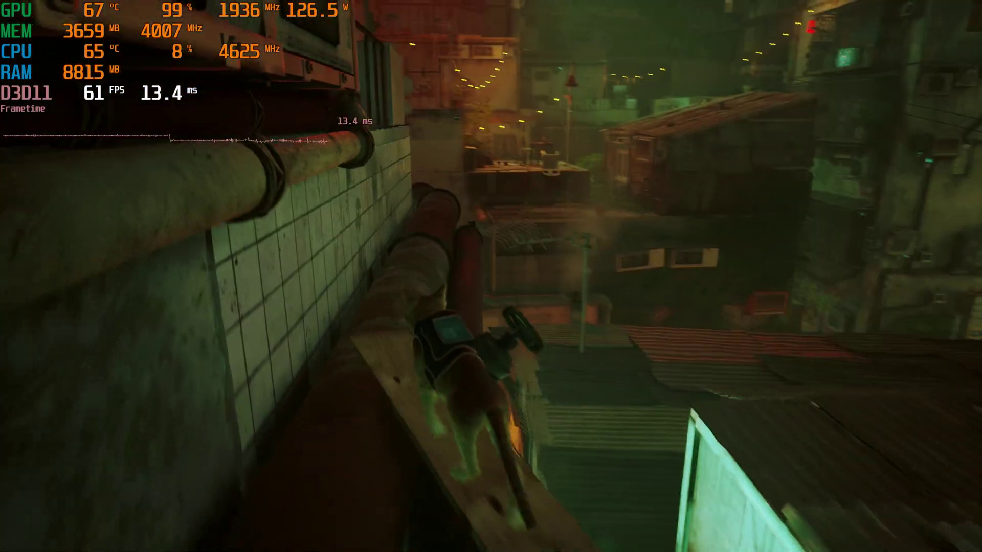
# Step: Move the cat onto the red-lit rooftop, pause the game and go to the effects quality in the graphics settings
pyautogui.press('w')
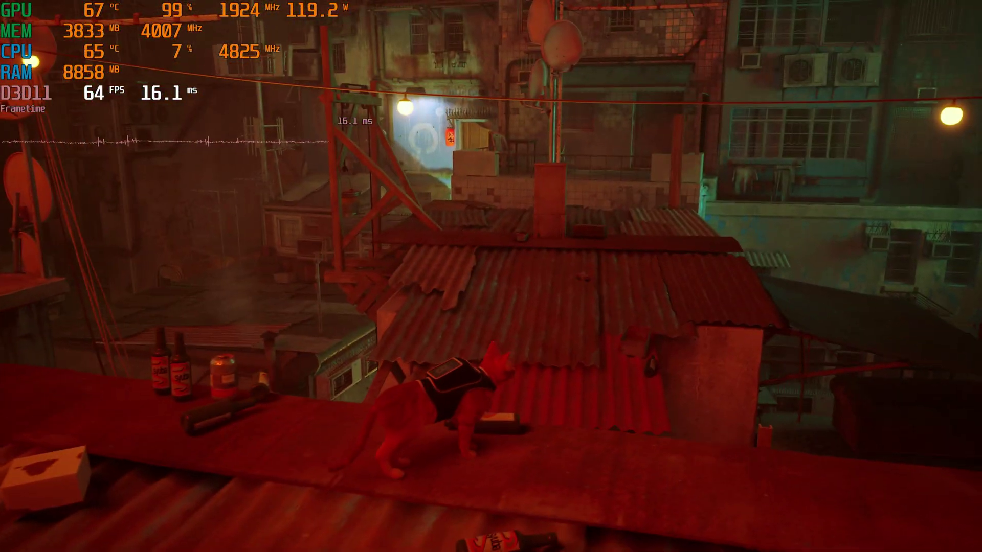
pyautogui.press('e')
pyautogui.press('Down')
pyautogui.press('Down')
pyautogui.press('Down')
pyautogui.press('Down')
pyautogui.press('Down')
pyautogui.press('Down')
pyautogui.press('Down')
pyautogui.press('Down')
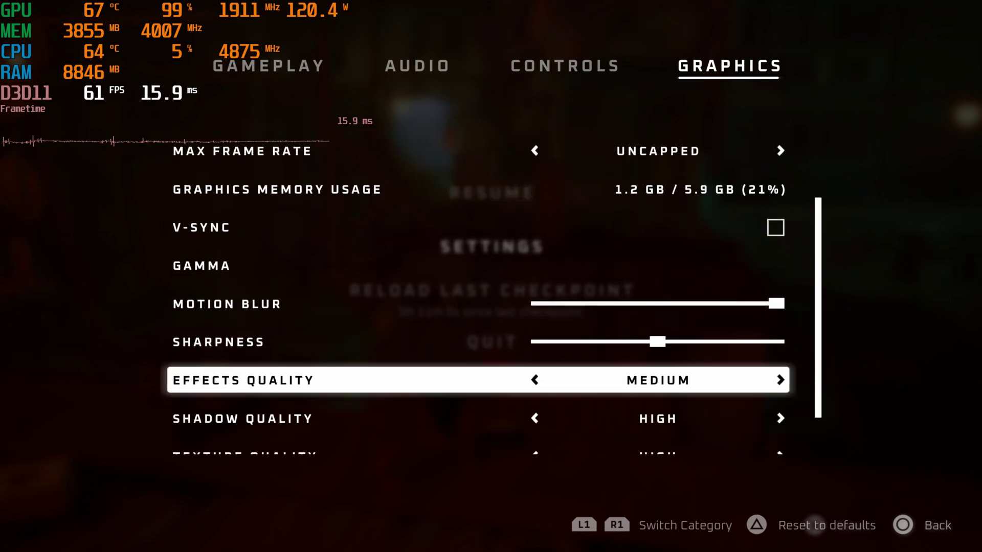
# Step: Leave the graphics settings with the changes applied and return to the game
pyautogui.press('Escape')
pyautogui.press('Right')
pyautogui.press('Return')
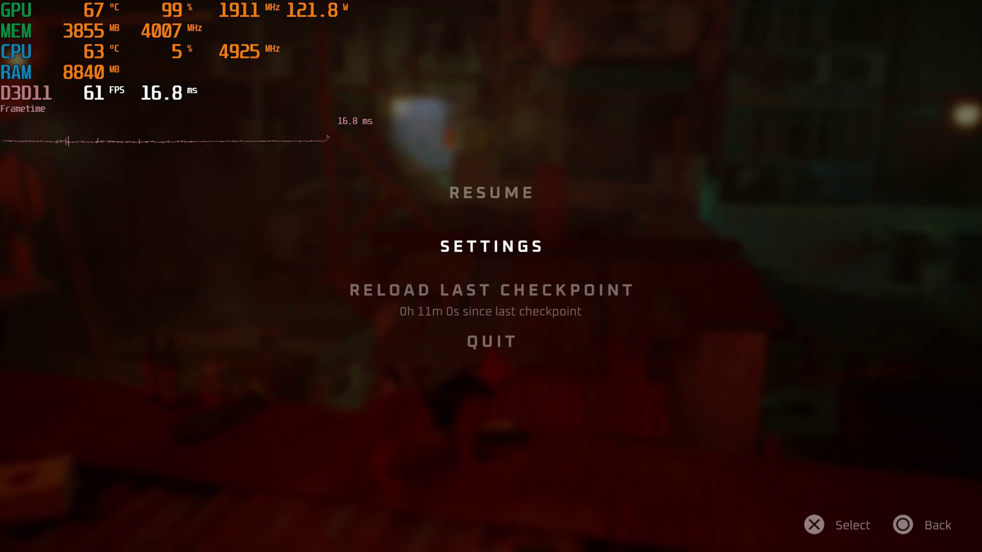
pyautogui.press('Return')
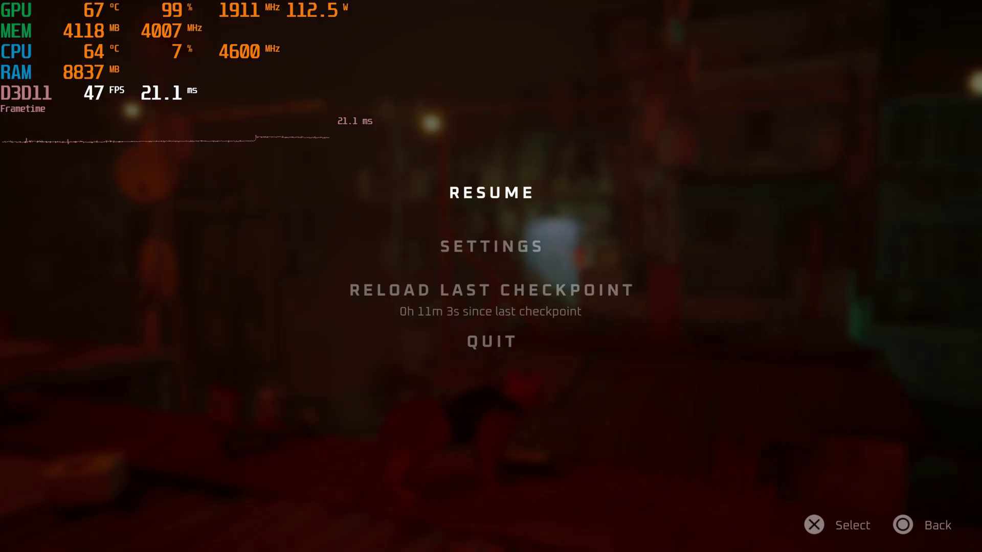
# Step: Reopen the graphics settings from the pause menu, lower the resolution scale by two steps and apply the change
pyautogui.press('Return')
pyautogui.press('e')
pyautogui.press('Down')
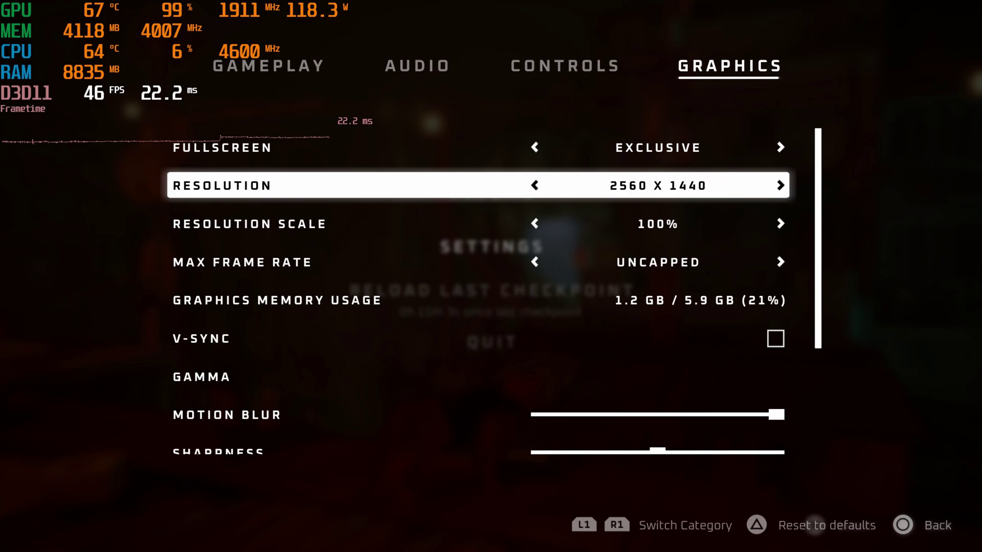
pyautogui.press('Down')
pyautogui.press('Left')
pyautogui.press('Left')
pyautogui.press('Escape')
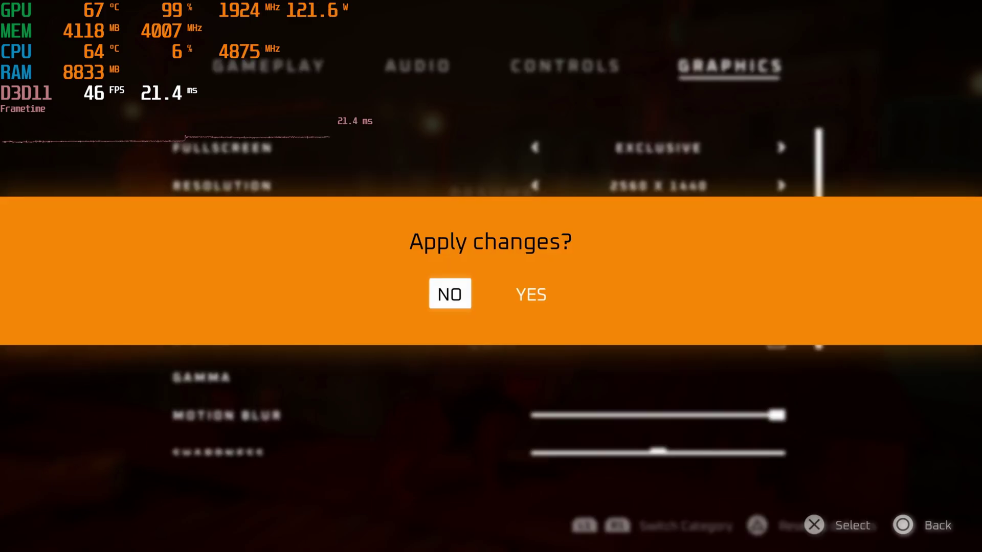
pyautogui.press('Return')
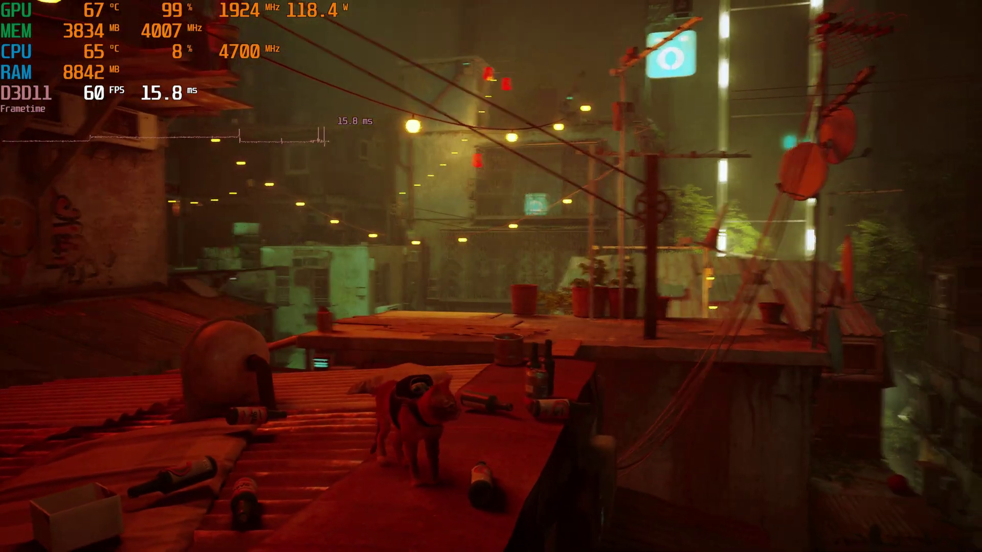
# Step: Run the cat across the red-lit roof and potted-plant terrace, then past the cushion back to the ledge with bottles
pyautogui.press('a')
pyautogui.press('w')
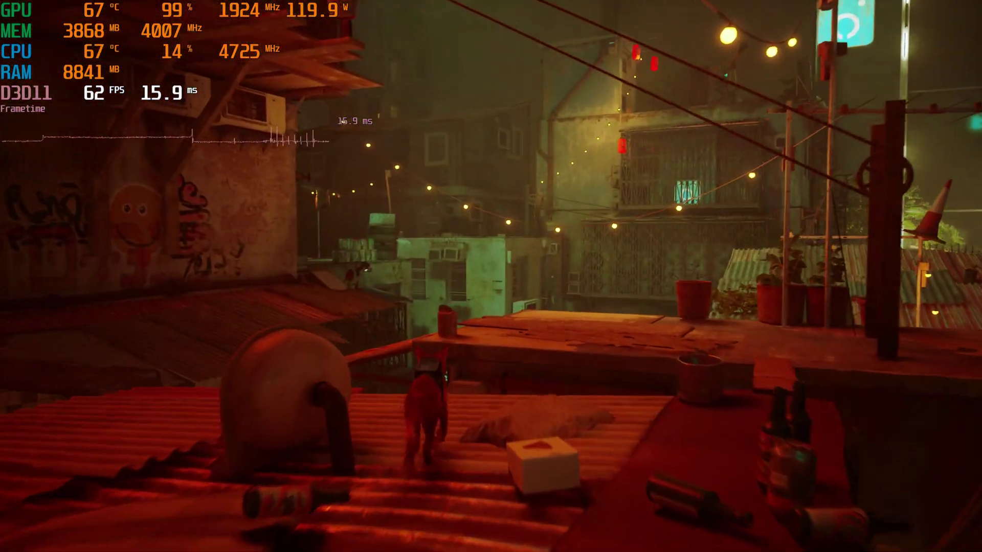
pyautogui.press('space')
pyautogui.press('w')
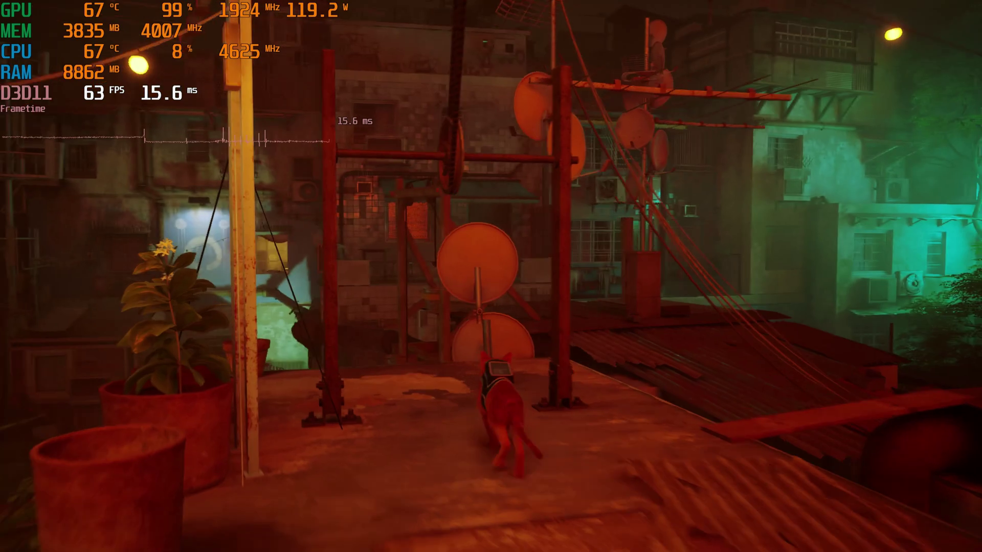
pyautogui.press('w')
pyautogui.press('w')
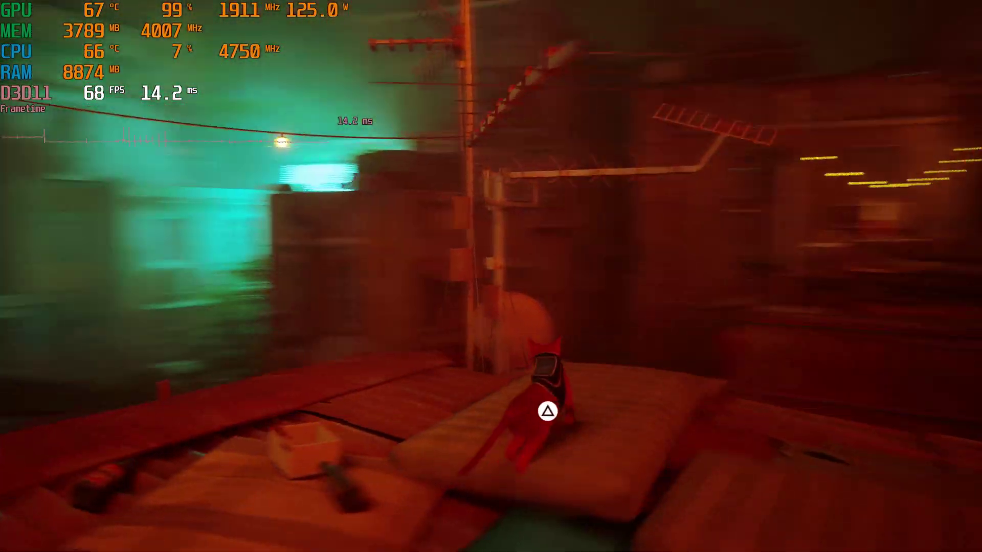
pyautogui.press('w')
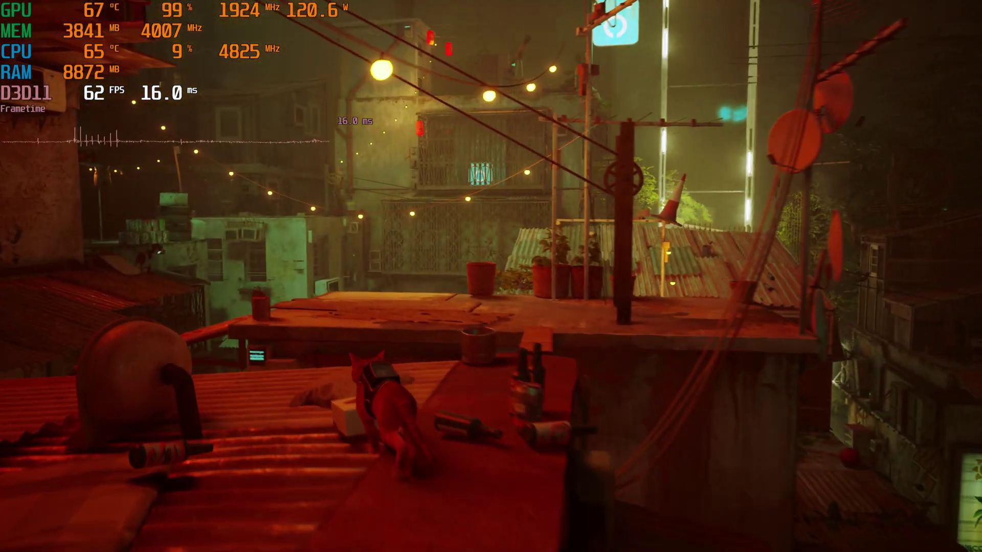
# Step: Take the cat across the potted-plant terrace and over the round table onto the corrugated metal roof
pyautogui.press('space')
pyautogui.press('w')
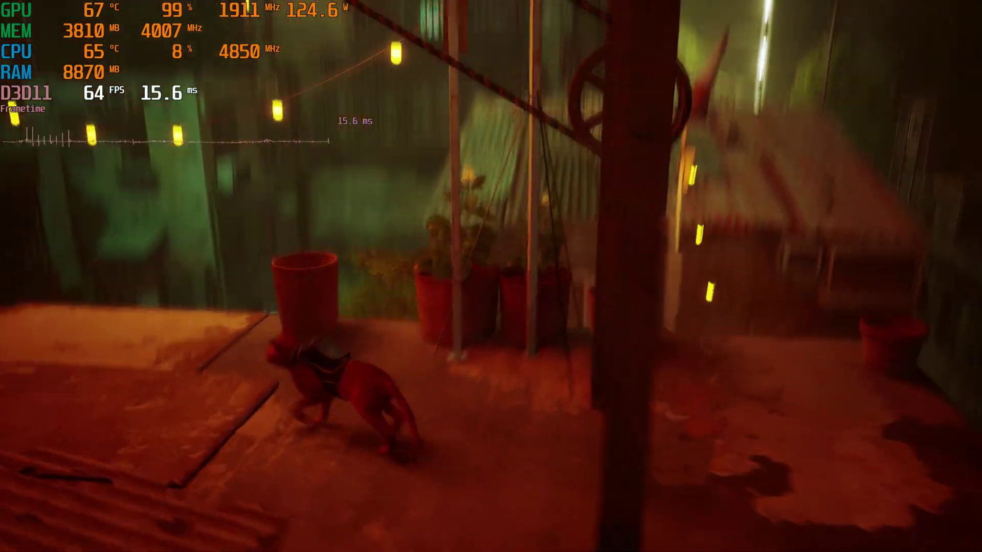
pyautogui.press('space')
pyautogui.press('w')
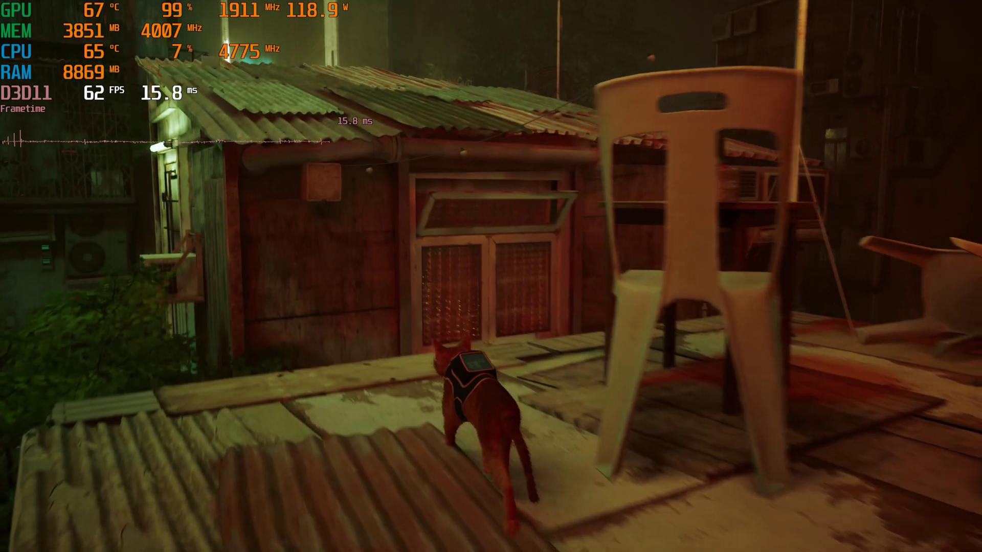
pyautogui.press('space')
pyautogui.press('space')
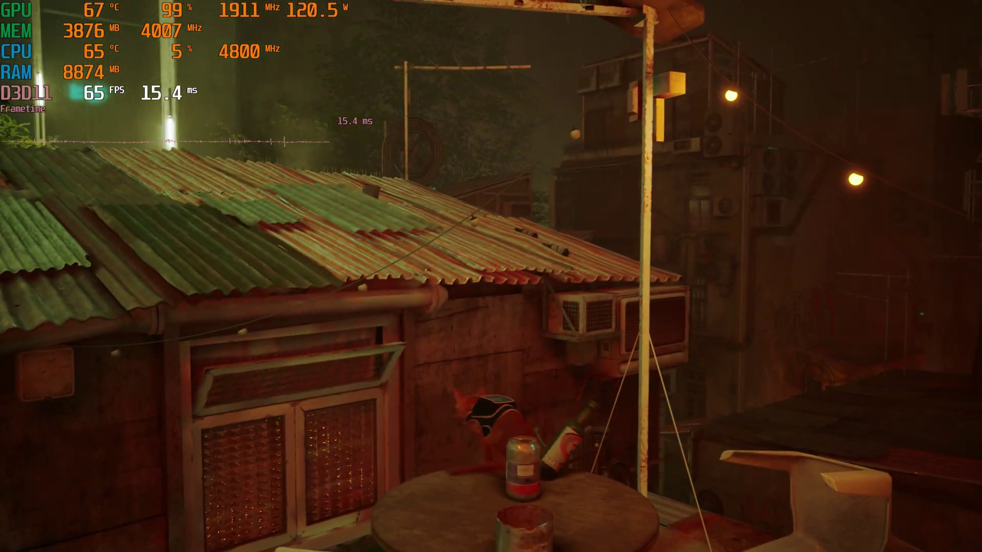
pyautogui.press('space')
pyautogui.press('w')
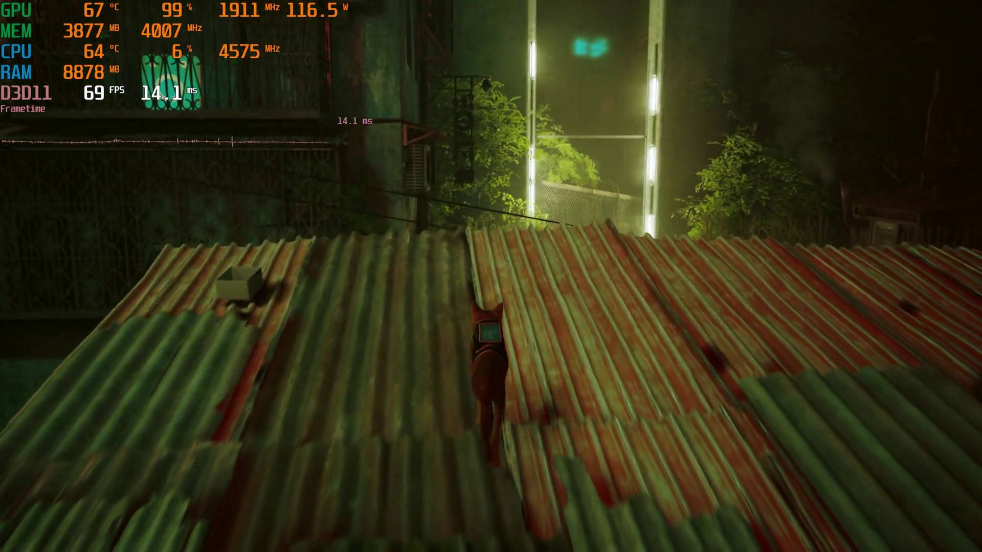
# Step: Walk the cat along the corrugated roof and jump down to the plants beside the air conditioners
pyautogui.press('w')
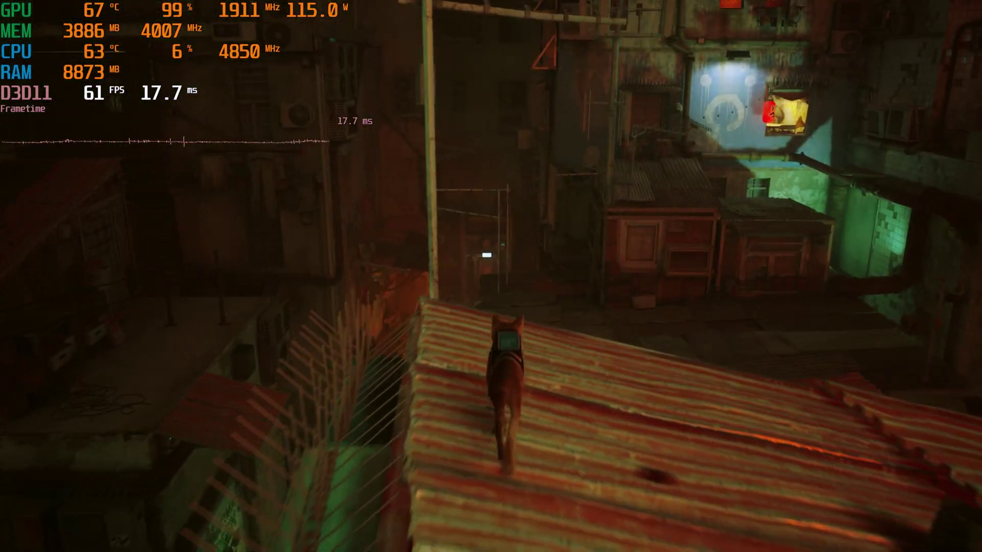
pyautogui.press('w')
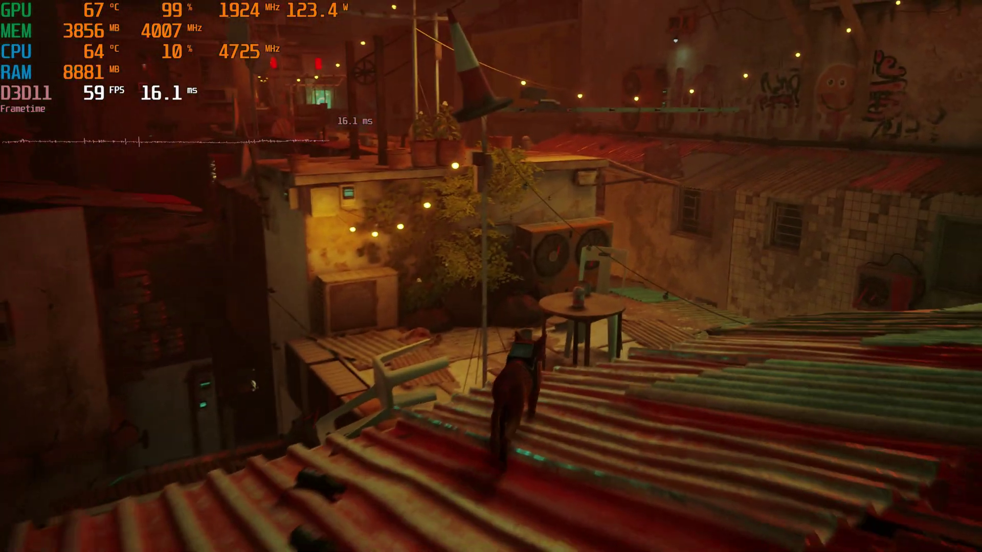
pyautogui.press('w')
pyautogui.press('space')
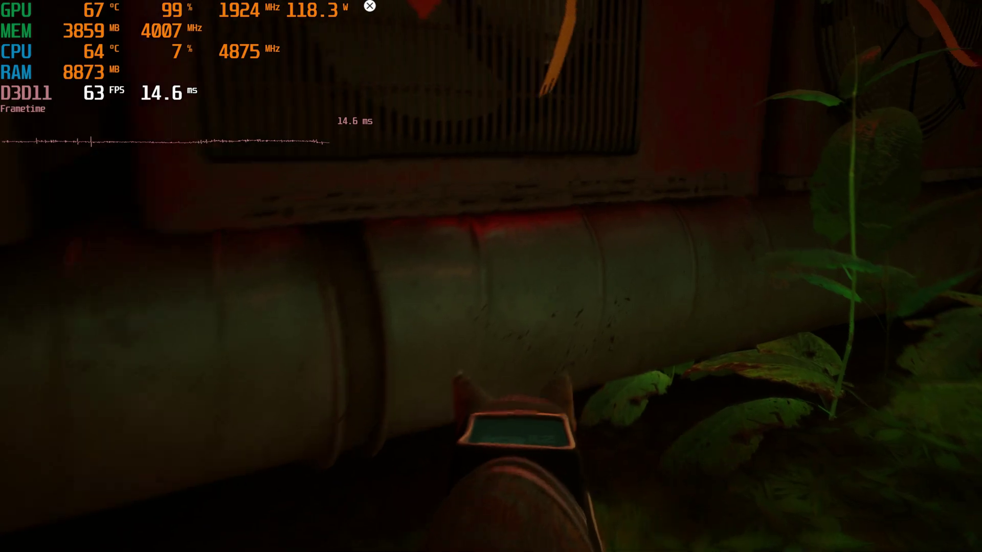
# Step: Move the cat along the green ledge above the alley and jump onto the air conditioner by the iron grille
pyautogui.press('w')
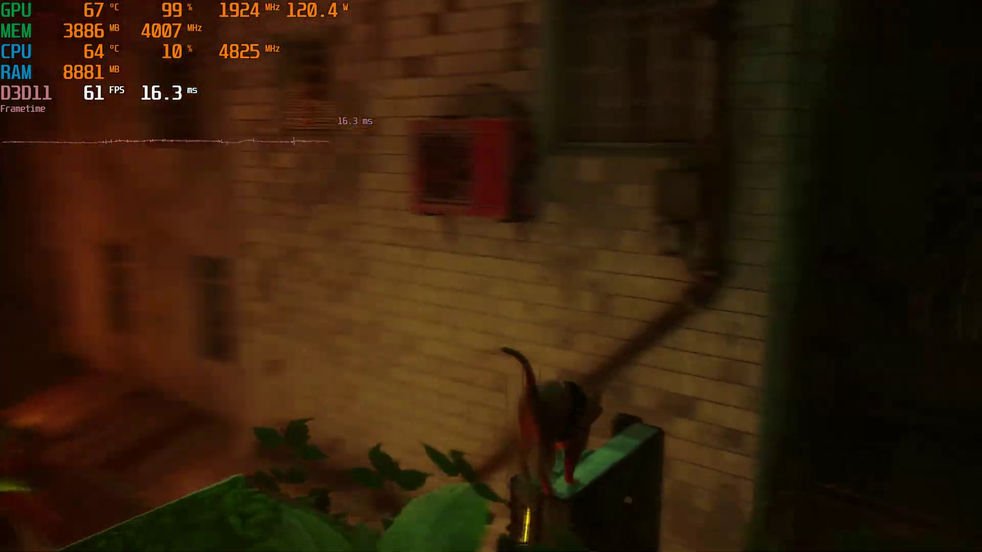
pyautogui.press('w')
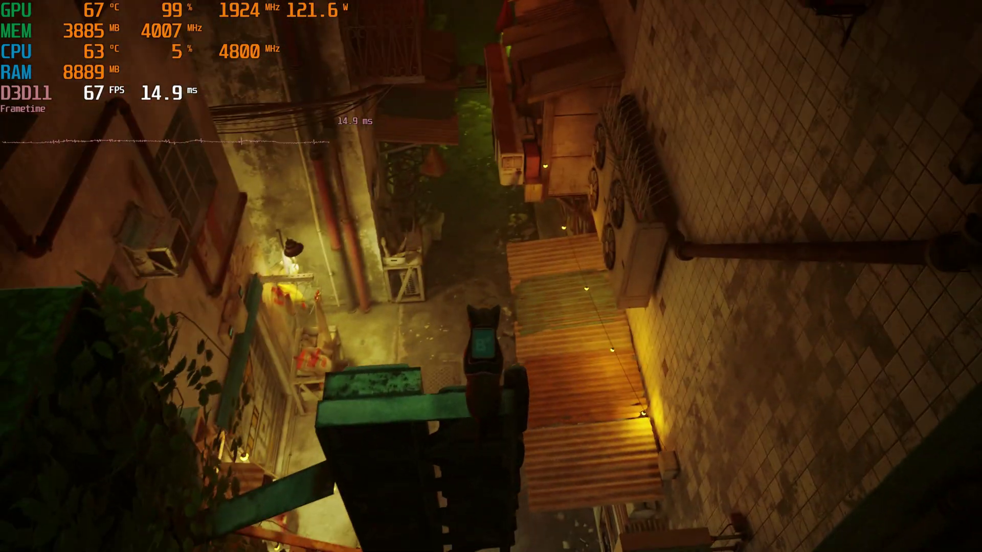
pyautogui.press('space')
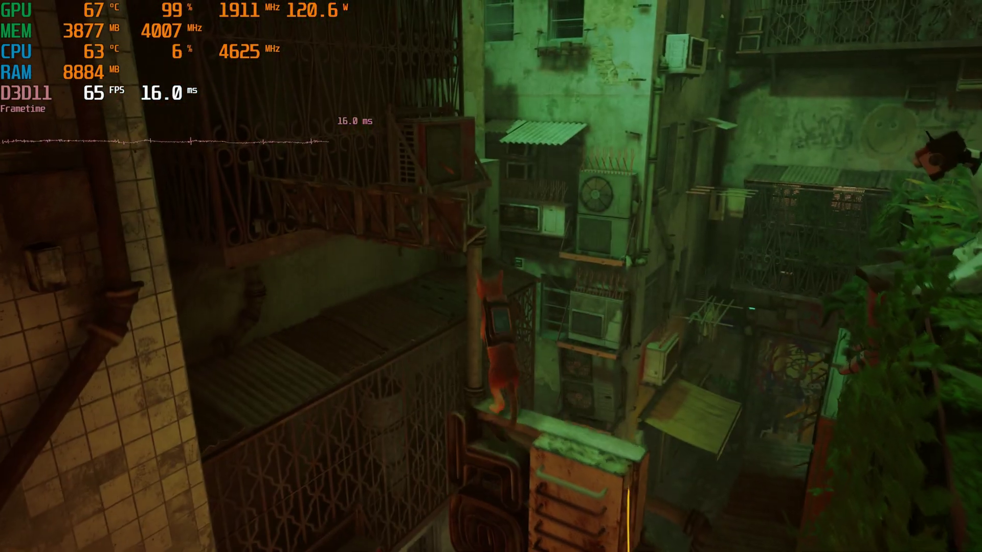
pyautogui.press('space')
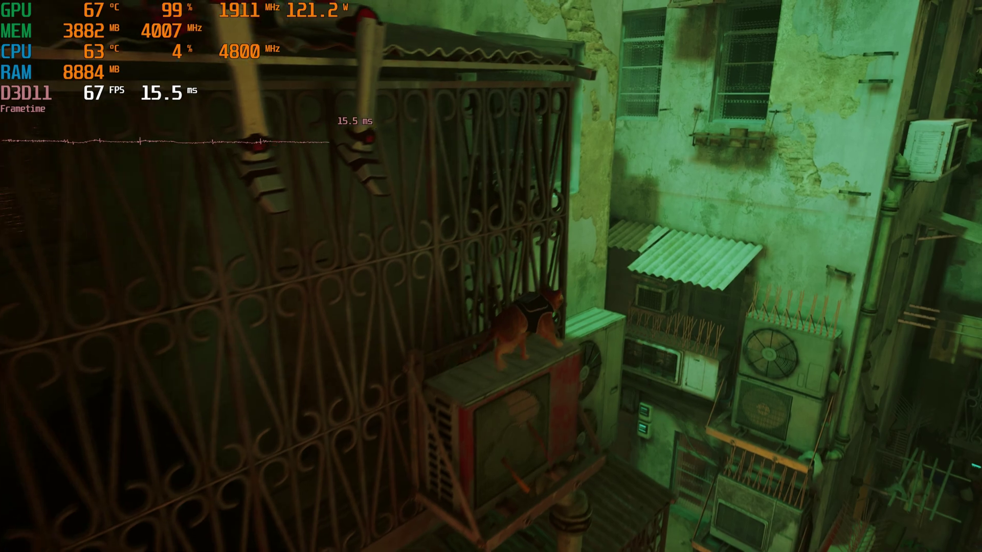